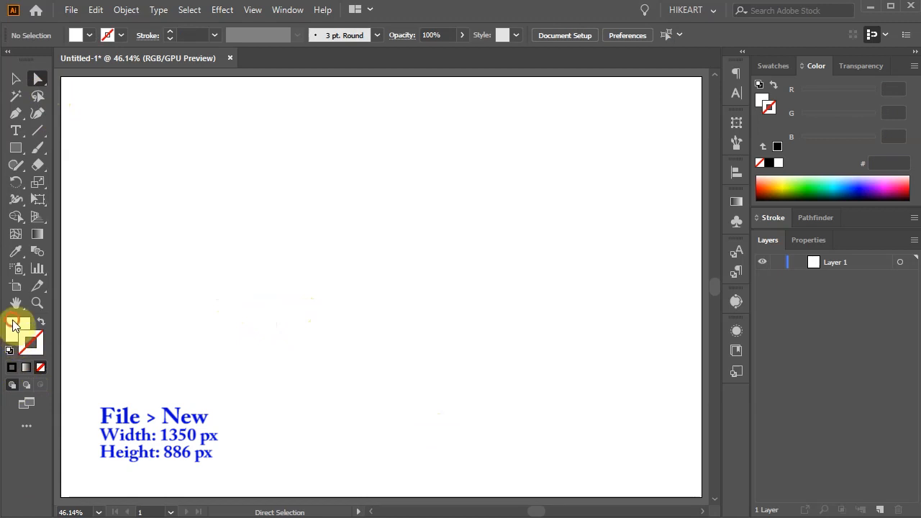
Step: Draw a large light green (#BFFF63) circle without stroke for the head in the upper middle of the artboard
{"action": "left_click", "coordinate": [790, 178]}
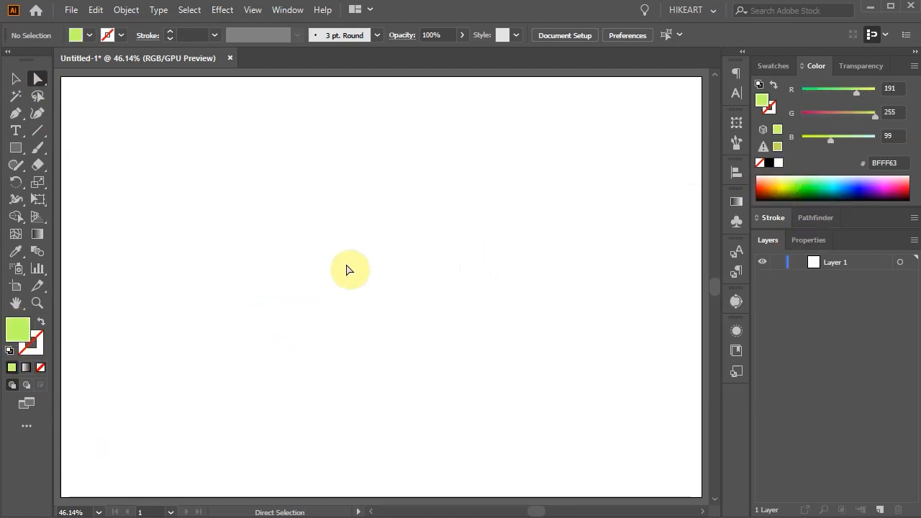
{"action": "key", "text": "l"}
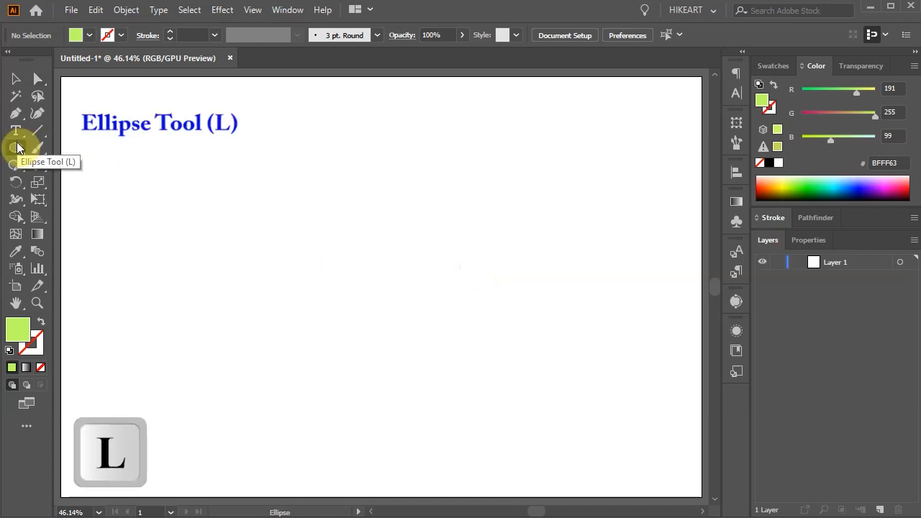
{"action": "left_click_drag", "start_coordinate": [380, 166], "coordinate": [439, 245]}
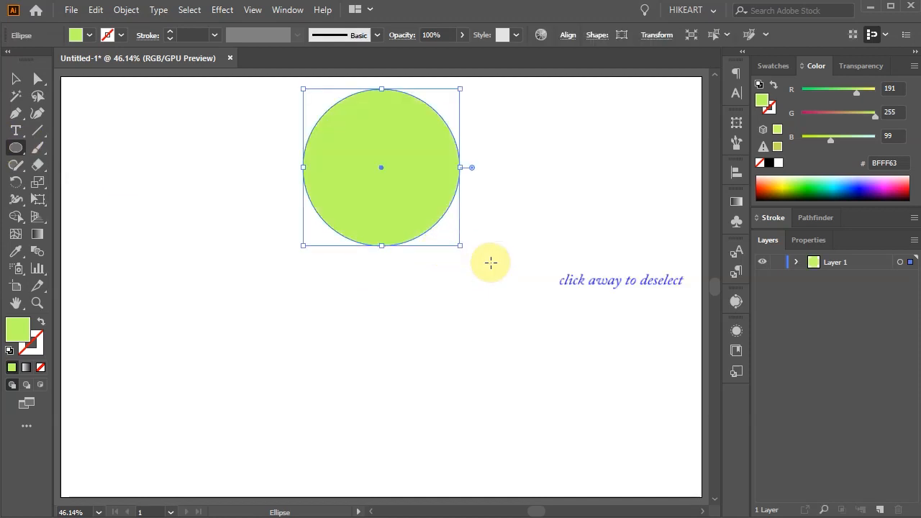
{"action": "left_click", "coordinate": [564, 186], "text": "ctrl"}
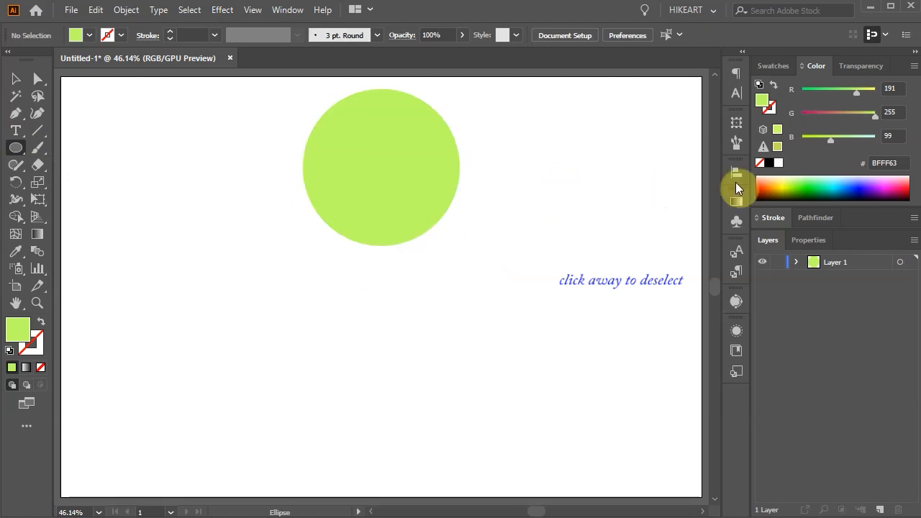
Step: Draw a small white circle centred on the green head as the nose
{"action": "left_click", "coordinate": [779, 164]}
{"action": "scroll", "coordinate": [396, 151], "scroll_direction": "up", "scroll_amount": 2, "text": "alt"}
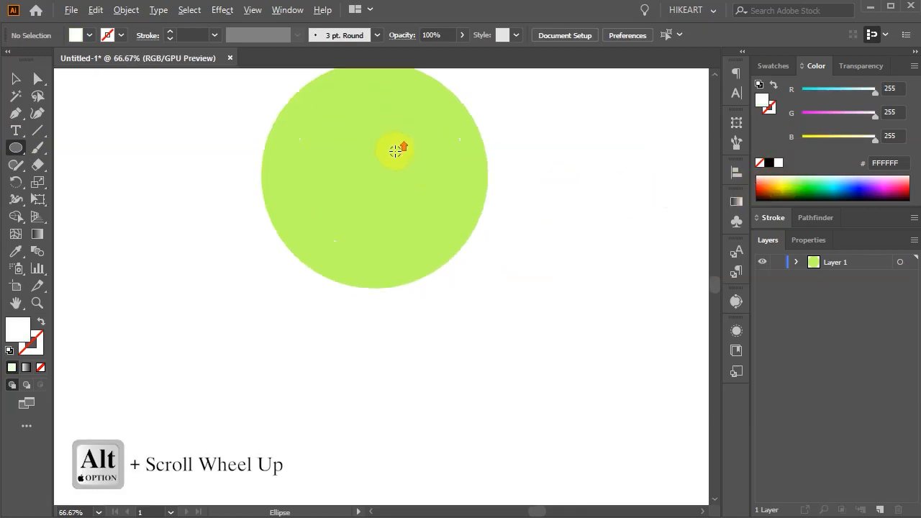
{"action": "scroll", "coordinate": [396, 151], "scroll_direction": "up", "scroll_amount": 1, "text": "alt"}
{"action": "scroll", "coordinate": [380, 278], "scroll_direction": "up", "scroll_amount": 2}
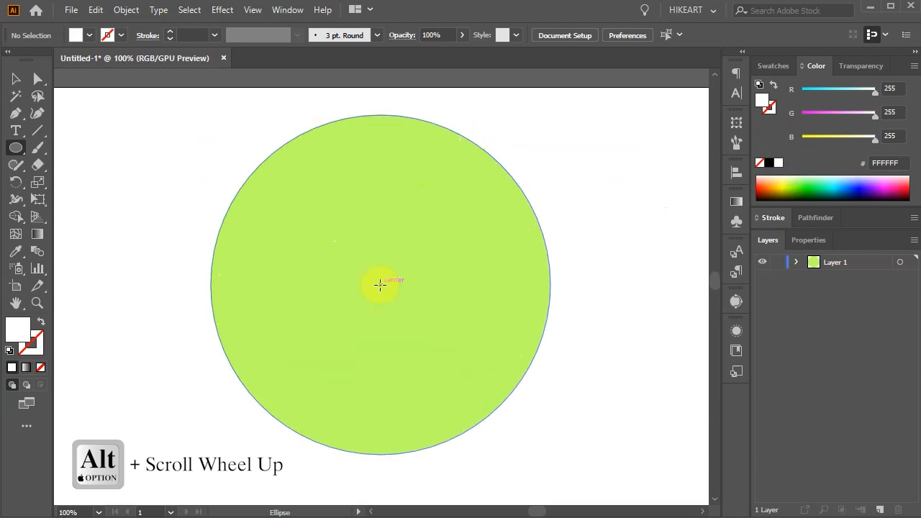
{"action": "left_click_drag", "start_coordinate": [379, 285], "coordinate": [393, 297]}
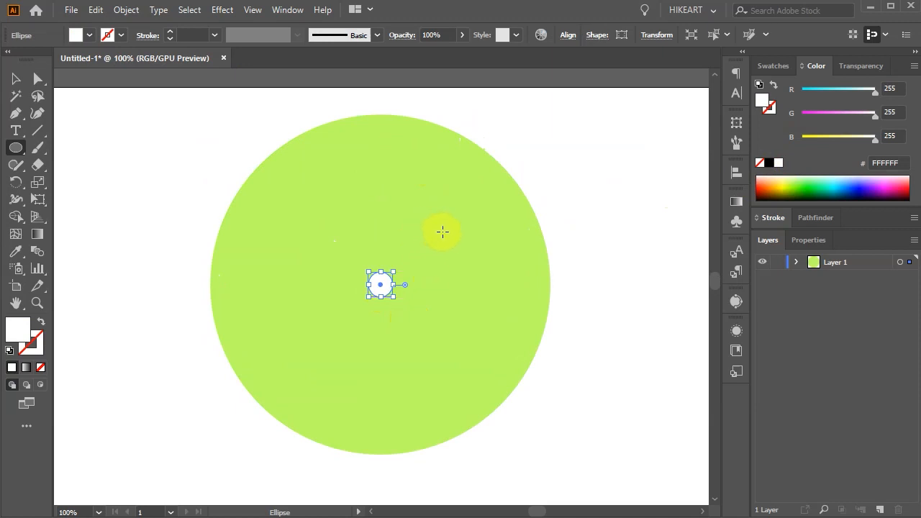
Step: Draw a white eye above and right of the nose and mirror a copy across the vertical axis through the nose centre
{"action": "left_click_drag", "start_coordinate": [441, 228], "coordinate": [464, 249]}
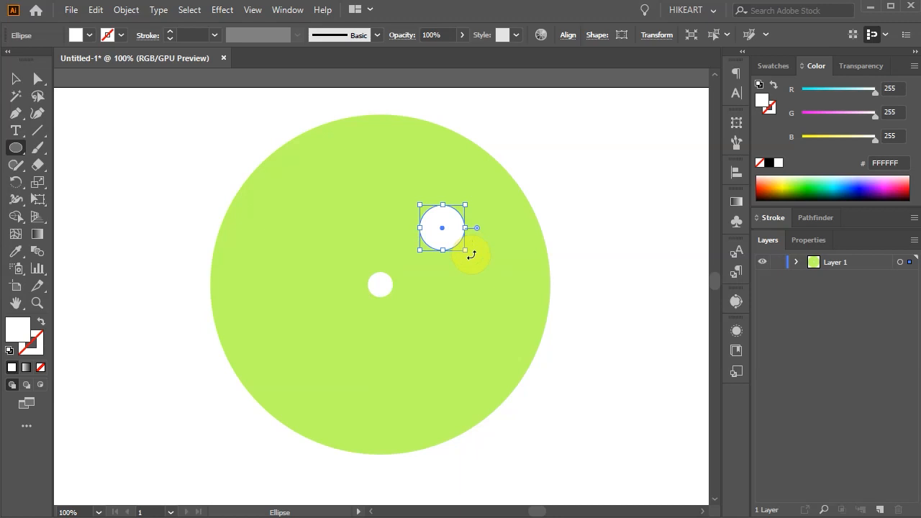
{"action": "key", "text": "o"}
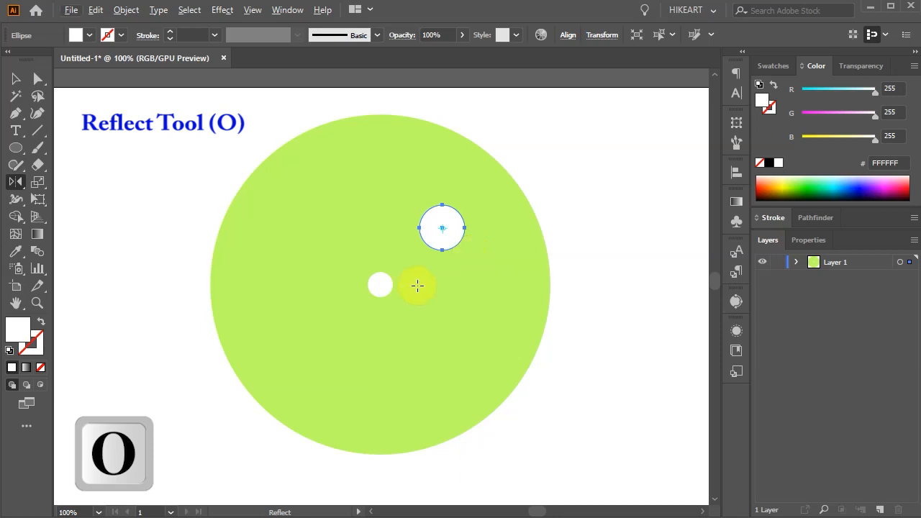
{"action": "key", "text": "alt"}
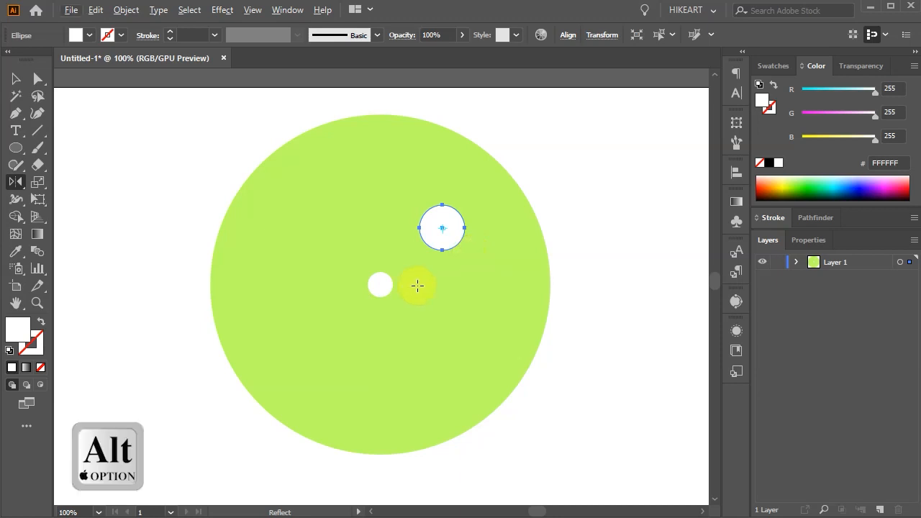
{"action": "left_click", "coordinate": [381, 284], "text": "alt"}
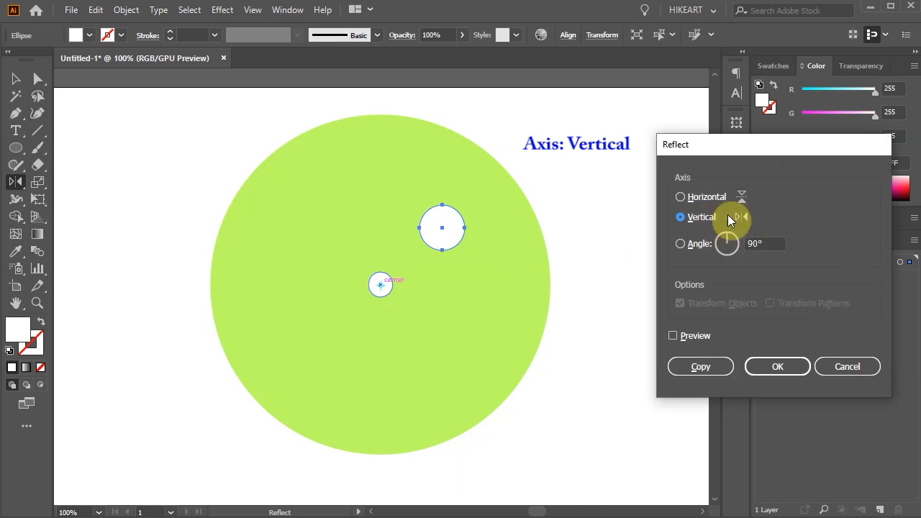
{"action": "left_click", "coordinate": [673, 336]}
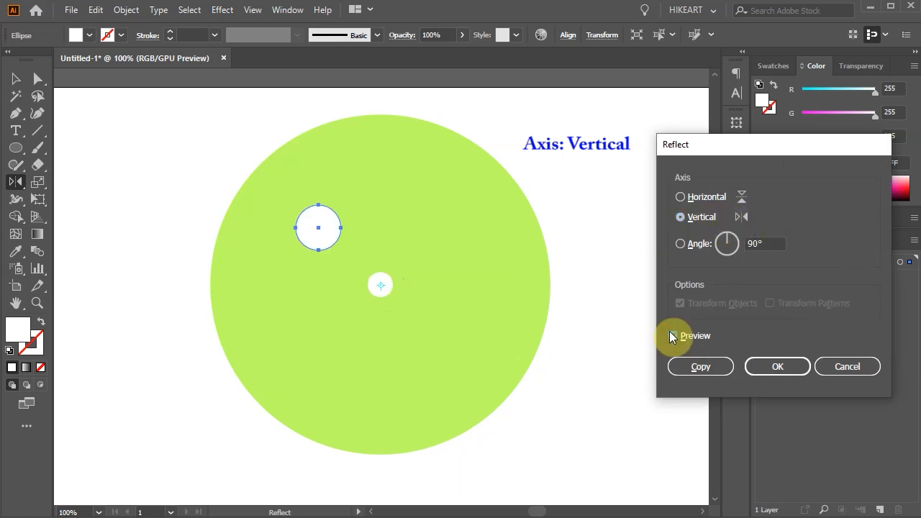
{"action": "left_click", "coordinate": [708, 368]}
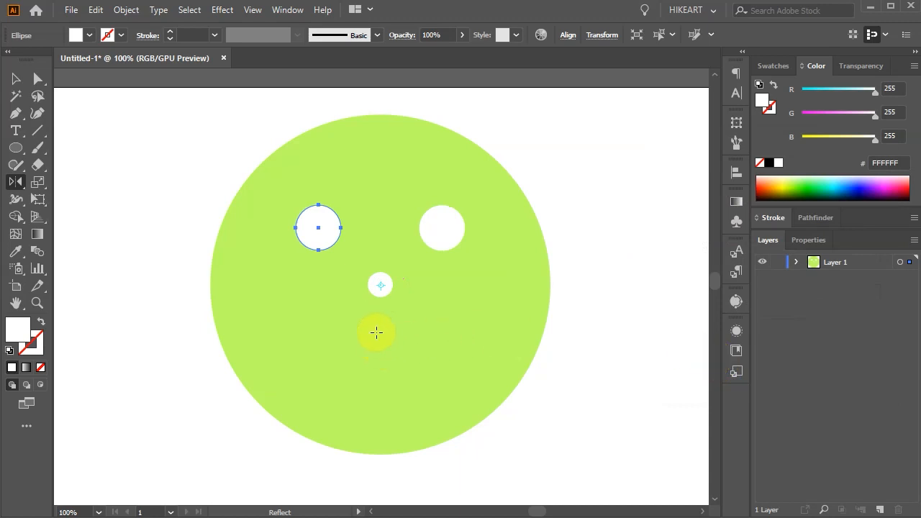
Step: Create a large white circle in the lower face and remove its top anchor point to leave a half-circle mouth
{"action": "key", "text": "v"}
{"action": "left_click_drag", "start_coordinate": [328, 232], "coordinate": [465, 401]}
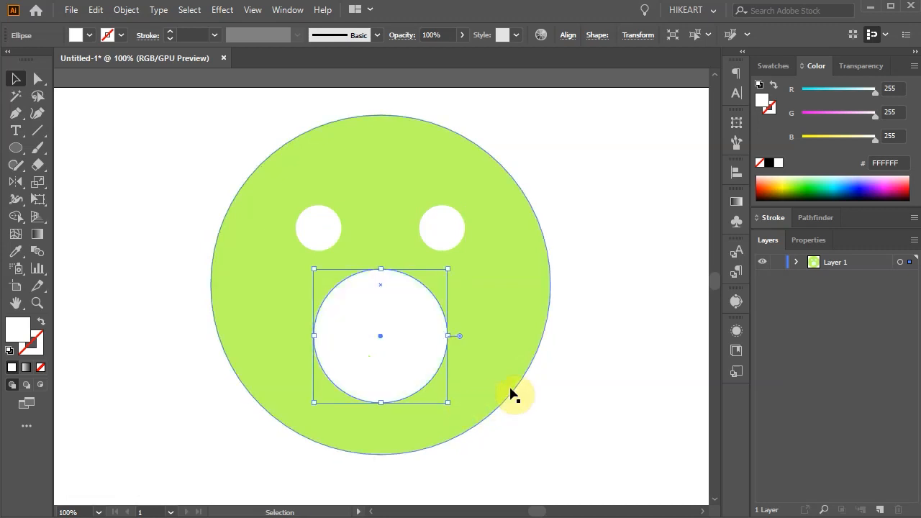
{"action": "key", "text": "a"}
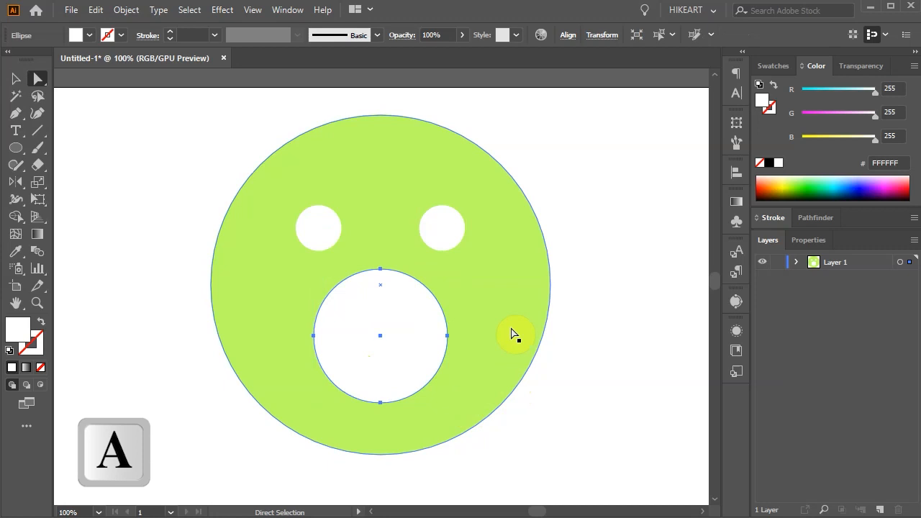
{"action": "left_click", "coordinate": [383, 272]}
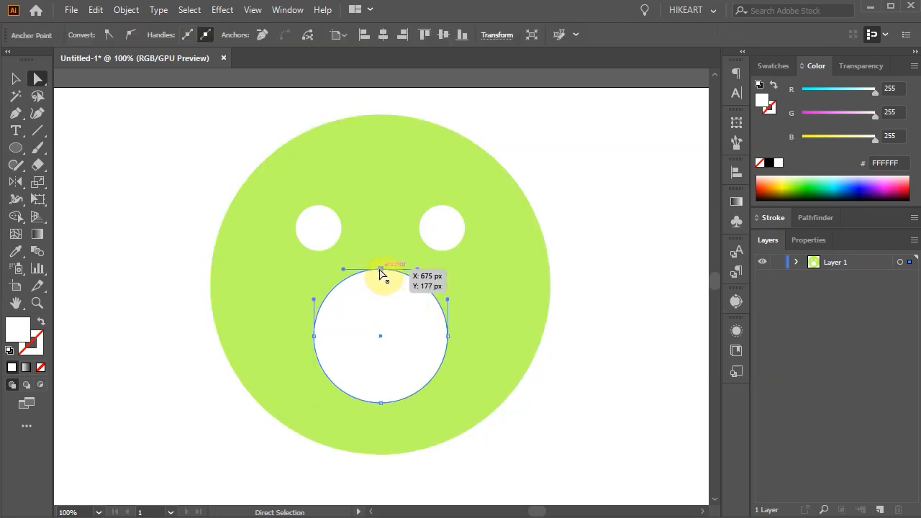
{"action": "key", "text": "Delete"}
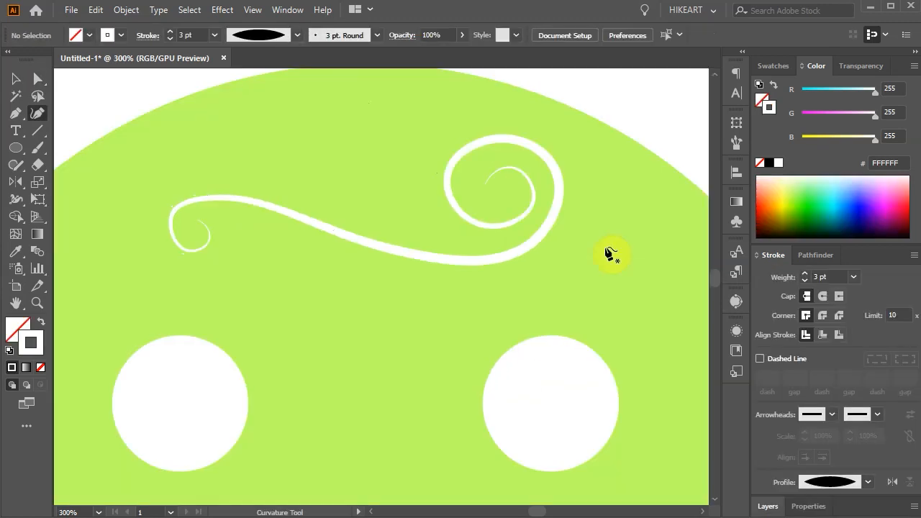
Step: Draw a white unfilled curl across the forehead with the Curvature tool, from a small hook on the left to a spiral on the right
{"action": "key", "text": "shift+x"}
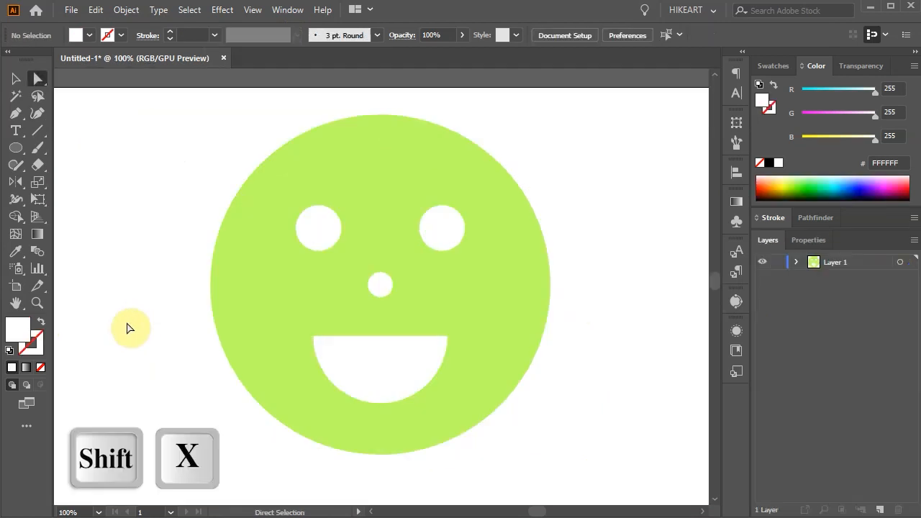
{"action": "left_click", "coordinate": [40, 322]}
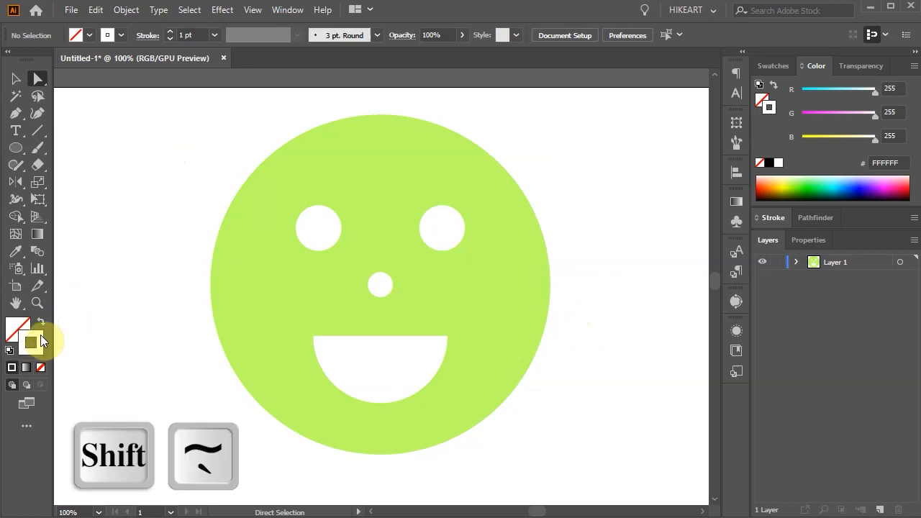
{"action": "left_click", "coordinate": [41, 112]}
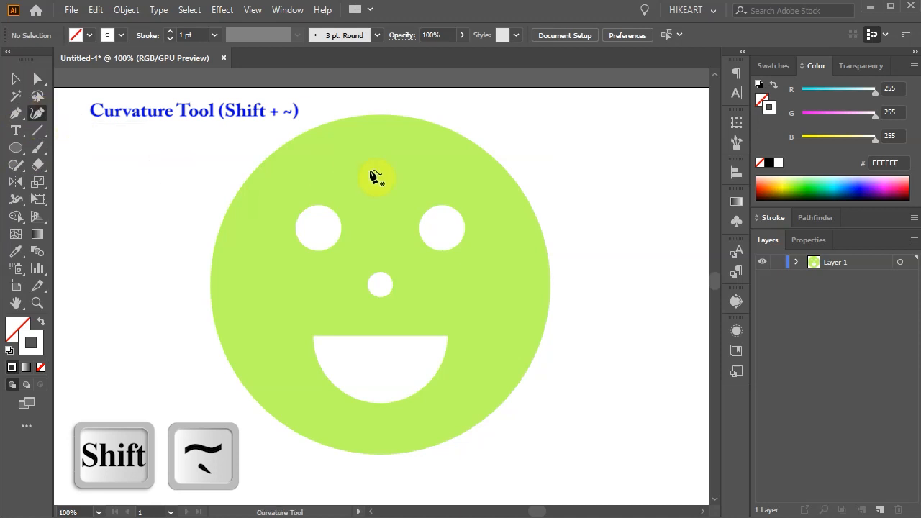
{"action": "scroll", "coordinate": [390, 178], "scroll_direction": "up", "scroll_amount": 1}
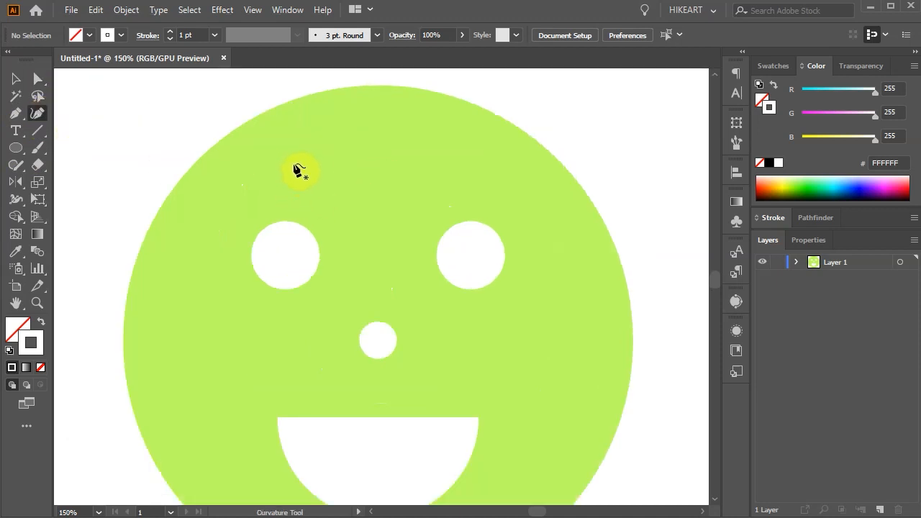
{"action": "left_click", "coordinate": [294, 164]}
{"action": "left_click", "coordinate": [301, 174]}
{"action": "left_click", "coordinate": [290, 179]}
{"action": "left_click", "coordinate": [281, 161]}
{"action": "left_click", "coordinate": [299, 153]}
{"action": "left_click", "coordinate": [395, 179]}
{"action": "left_click", "coordinate": [465, 173]}
{"action": "left_click", "coordinate": [472, 139]}
{"action": "left_click", "coordinate": [440, 127]}
{"action": "left_click", "coordinate": [419, 142]}
{"action": "left_click", "coordinate": [439, 167]}
{"action": "left_click", "coordinate": [462, 152]}
{"action": "left_click", "coordinate": [437, 147]}
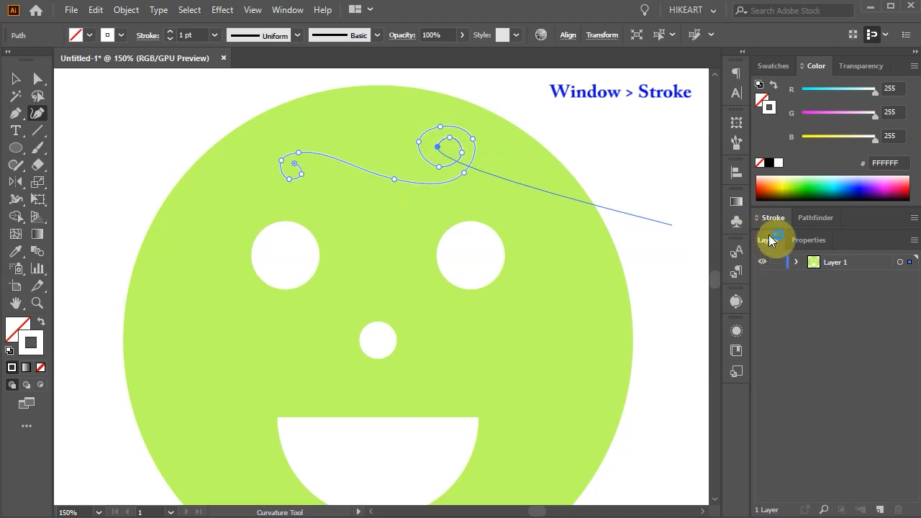
Step: Set the curl's stroke weight to 3 pt and smooth its two spiral ends by adjusting their anchor points
{"action": "left_click", "coordinate": [773, 219]}
{"action": "left_click", "coordinate": [805, 275]}
{"action": "left_click", "coordinate": [805, 274]}
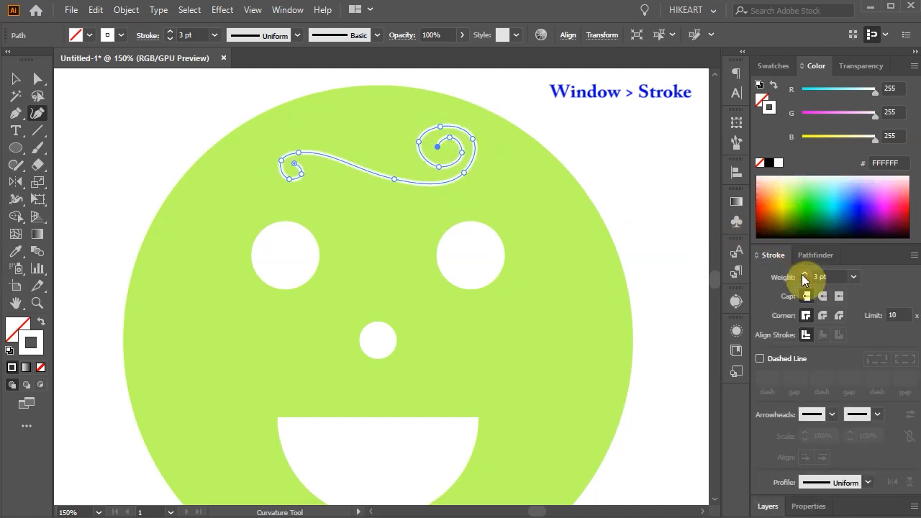
{"action": "key", "text": "ctrl+plus"}
{"action": "key", "text": "ctrl+plus"}
{"action": "left_click_drag", "start_coordinate": [211, 242], "coordinate": [208, 238]}
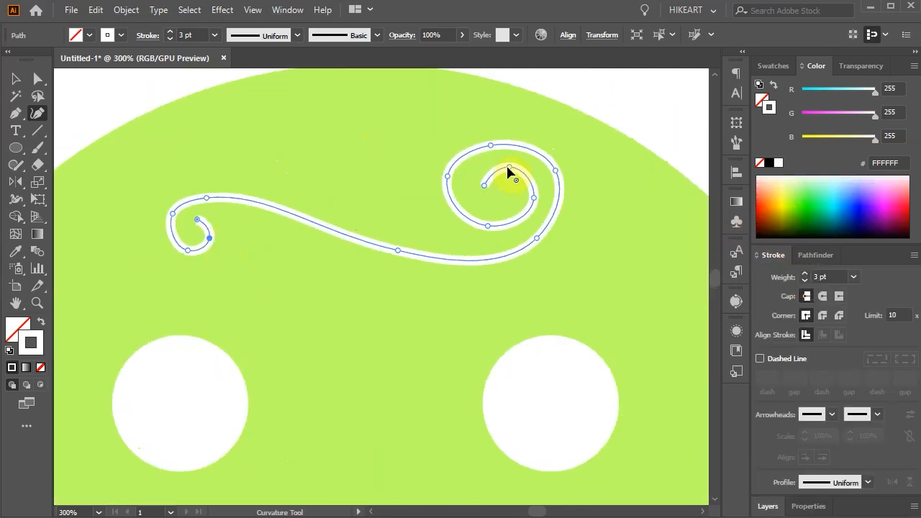
{"action": "left_click_drag", "start_coordinate": [490, 146], "coordinate": [491, 139]}
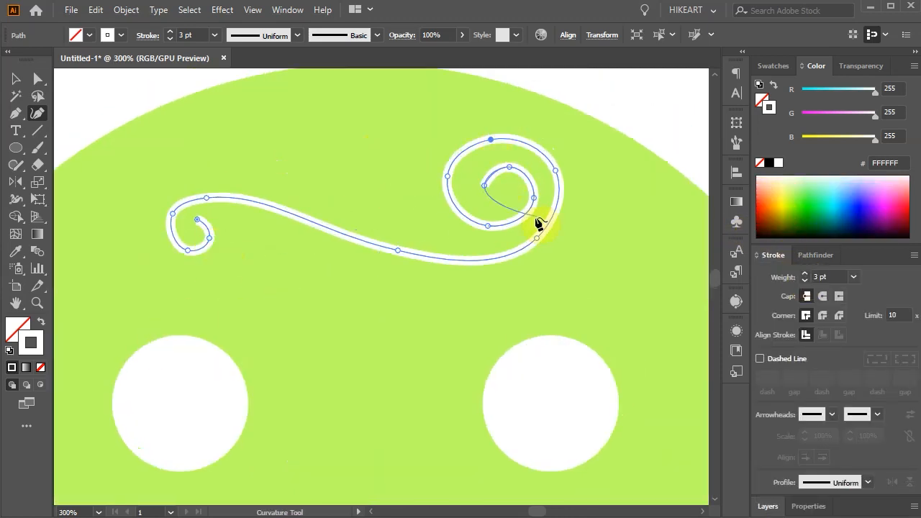
Step: Apply Width Profile 1 to the curl's stroke and deselect it
{"action": "left_click", "coordinate": [297, 34]}
{"action": "left_click", "coordinate": [257, 77]}
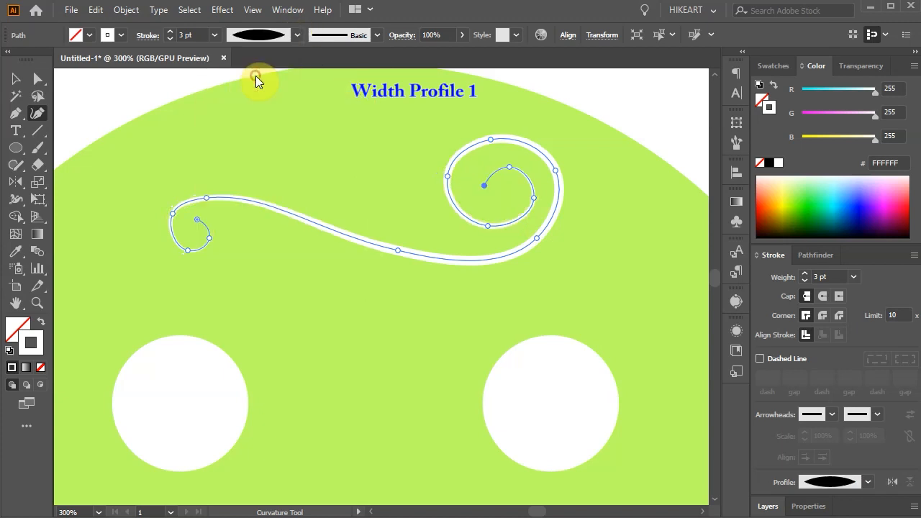
{"action": "left_click", "coordinate": [646, 141], "text": "ctrl"}
Step: Reposition the curl so it sits horizontally centred on the forehead
{"action": "scroll", "coordinate": [526, 282], "scroll_direction": "down", "scroll_amount": 4}
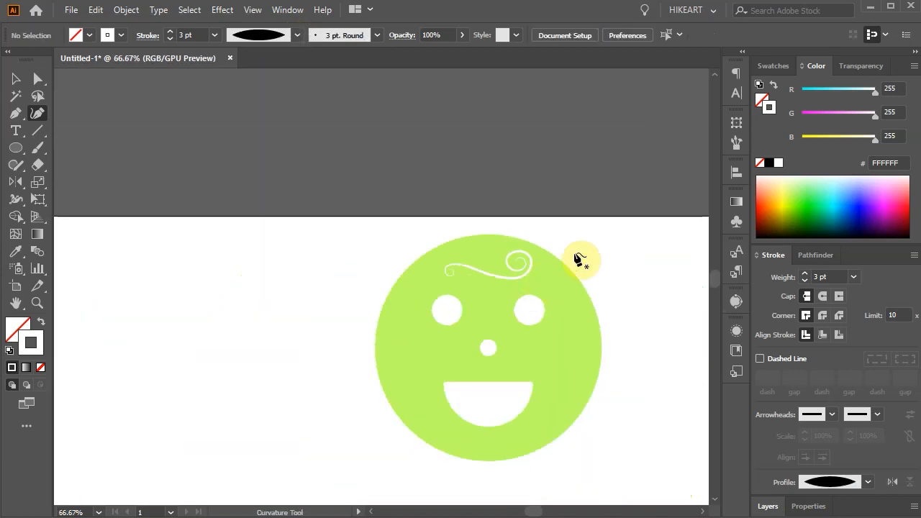
{"action": "key", "text": "v"}
{"action": "left_click_drag", "start_coordinate": [530, 268], "coordinate": [522, 268]}
{"action": "scroll", "coordinate": [564, 327], "scroll_direction": "up", "scroll_amount": 2}
{"action": "scroll", "coordinate": [366, 215], "scroll_direction": "down", "scroll_amount": 1}
{"action": "left_click_drag", "start_coordinate": [382, 216], "coordinate": [392, 219]}
{"action": "left_click", "coordinate": [612, 233]}
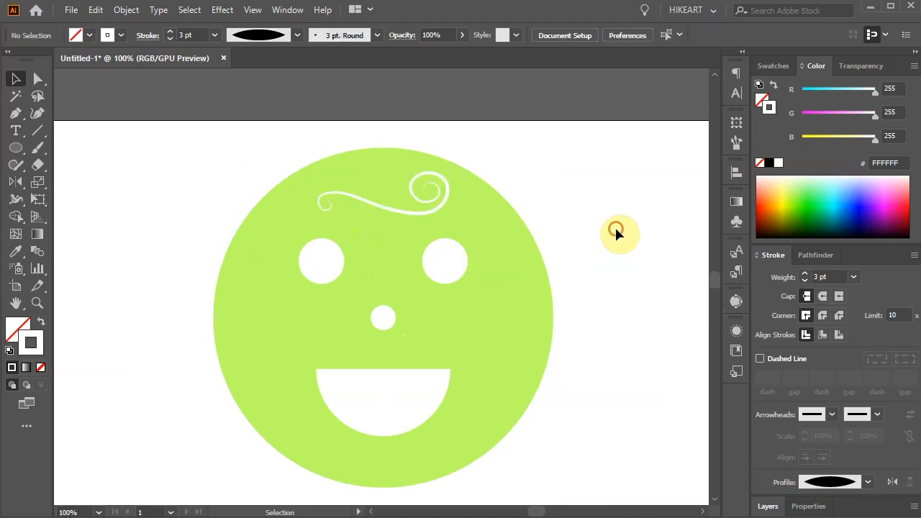
Step: Recolor the head circle with the brown swatch (R=156 G=93 B=53) and deselect it
{"action": "key", "text": "ctrl+0"}
{"action": "left_click", "coordinate": [766, 508]}
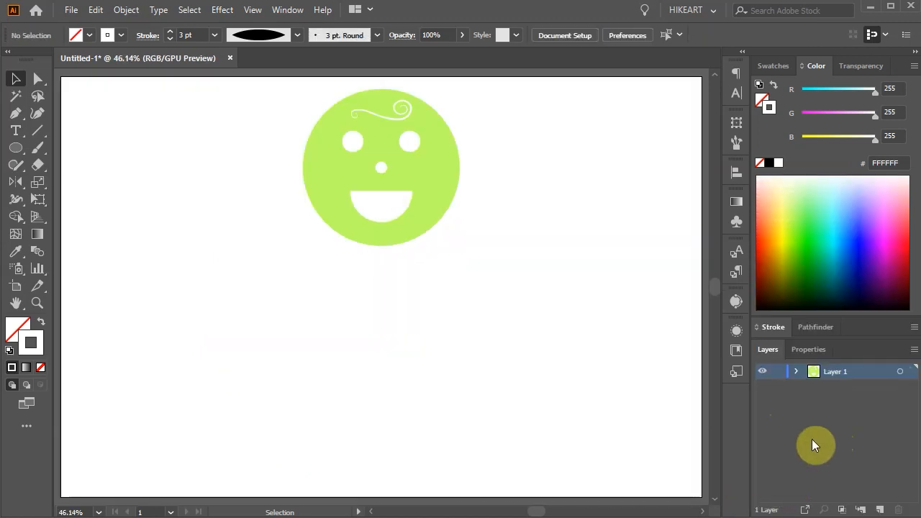
{"action": "left_click", "coordinate": [442, 181]}
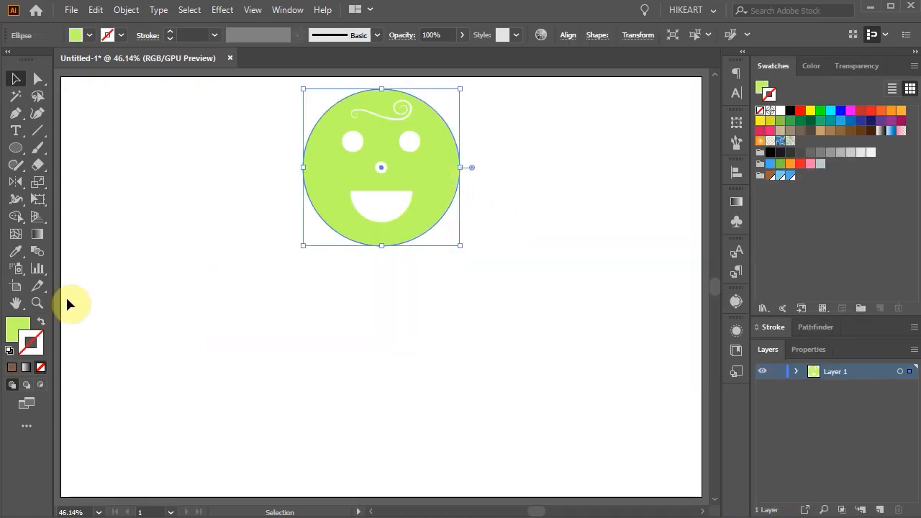
{"action": "left_click", "coordinate": [20, 326]}
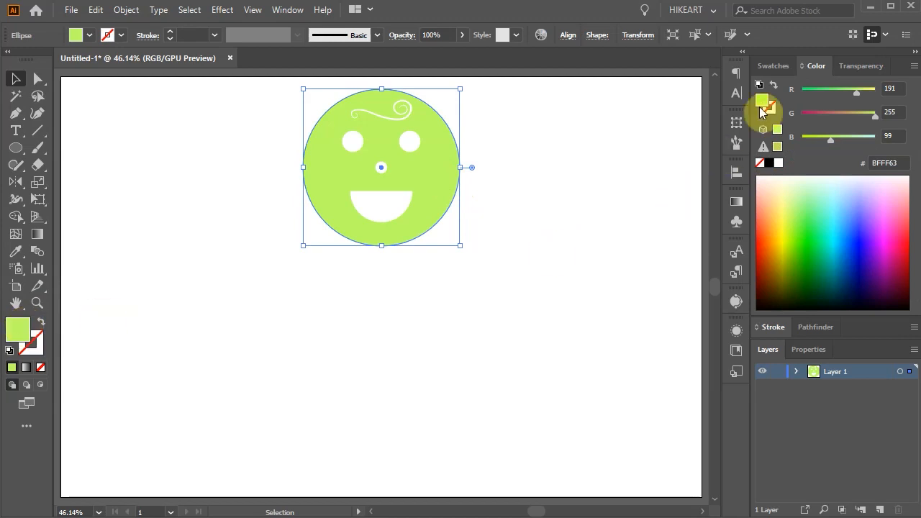
{"action": "left_click", "coordinate": [775, 66]}
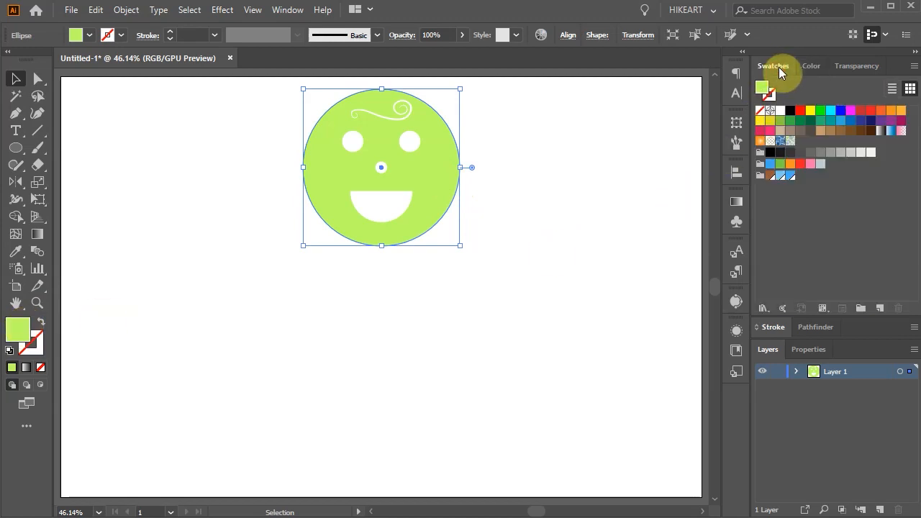
{"action": "left_click", "coordinate": [768, 177]}
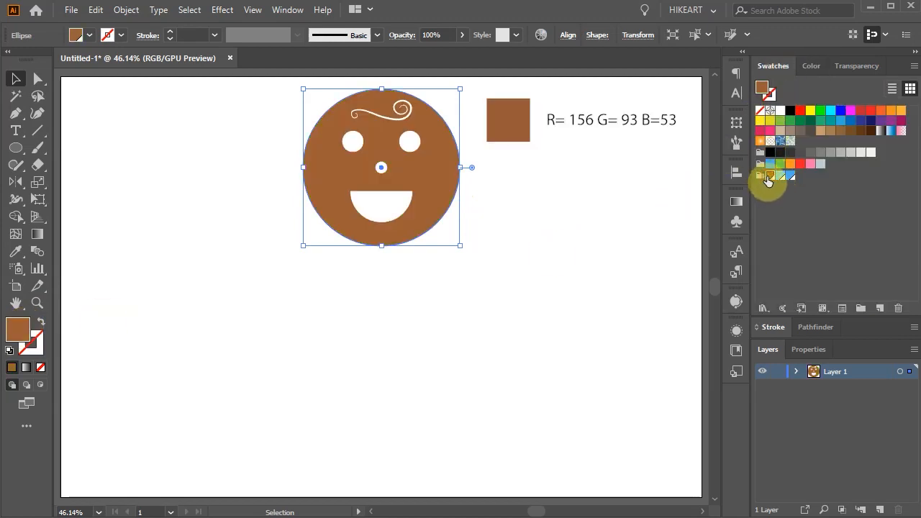
{"action": "left_click", "coordinate": [604, 193]}
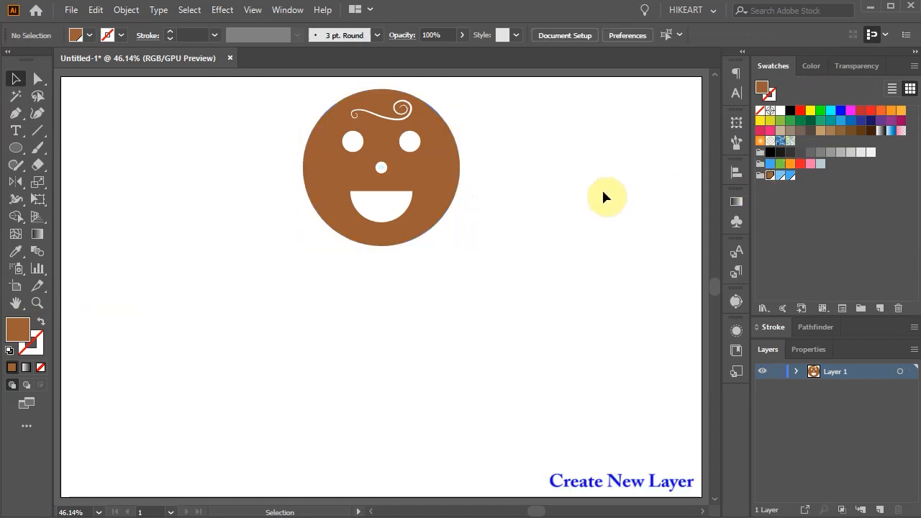
Step: Add a new layer above Layer 1 and lock Layer 1
{"action": "left_click", "coordinate": [881, 510]}
{"action": "left_click", "coordinate": [777, 386]}
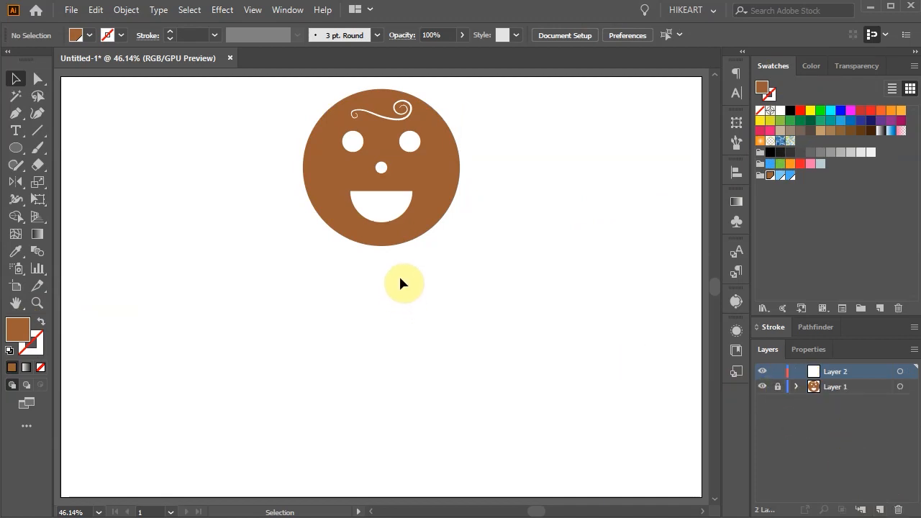
Step: Draw a brown rectangle centred below the head and narrow its upper edge into a trapezoid body using Free Transform's Perspective Distort
{"action": "key", "text": "m"}
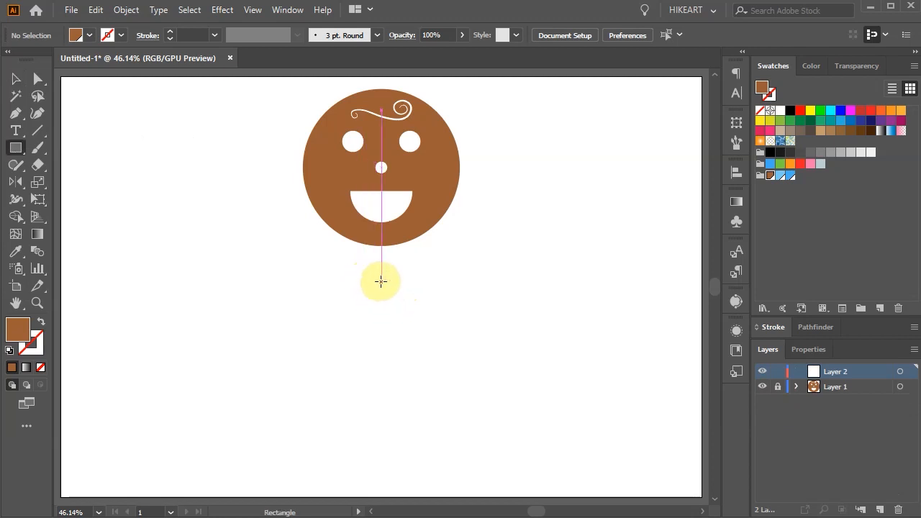
{"action": "mouse_move", "coordinate": [381, 311]}
{"action": "left_mouse_down"}
{"action": "mouse_move", "coordinate": [450, 346]}
{"action": "mouse_move", "coordinate": [494, 376]}
{"action": "mouse_move", "coordinate": [490, 383]}
{"action": "left_mouse_up"}
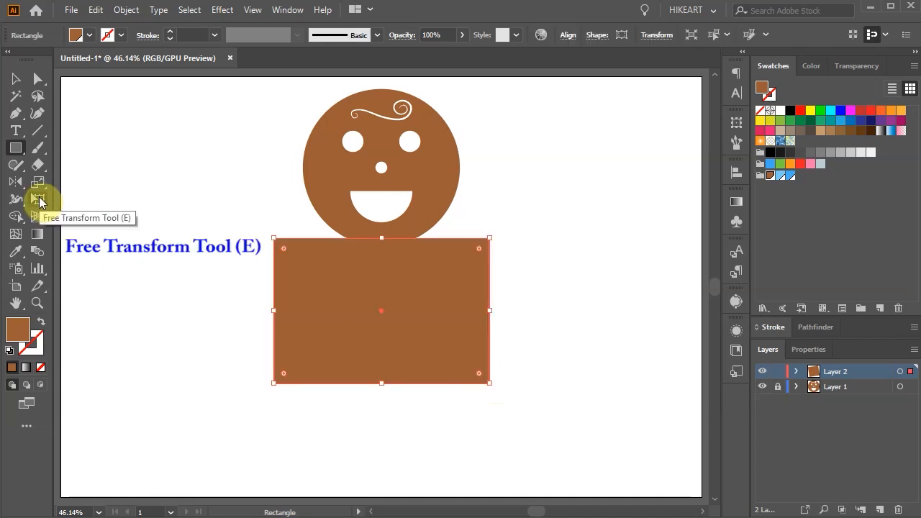
{"action": "left_click", "coordinate": [38, 203]}
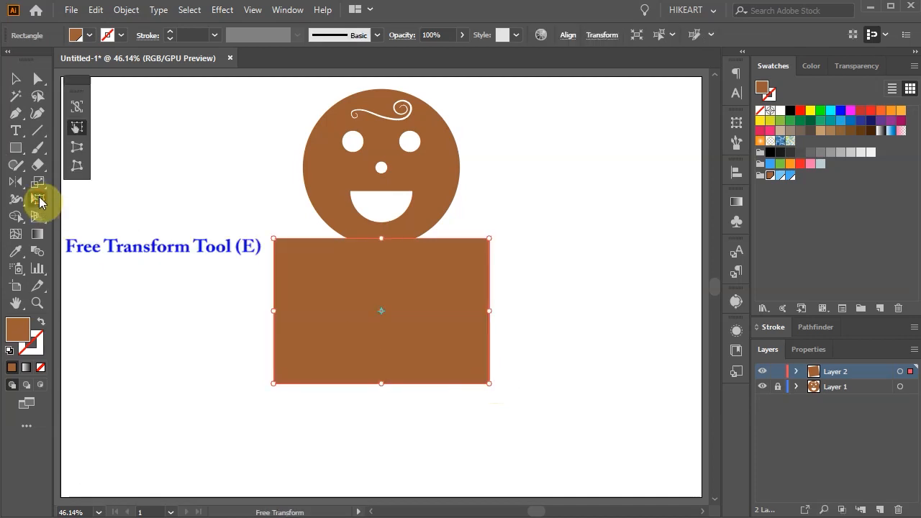
{"action": "left_click", "coordinate": [76, 149]}
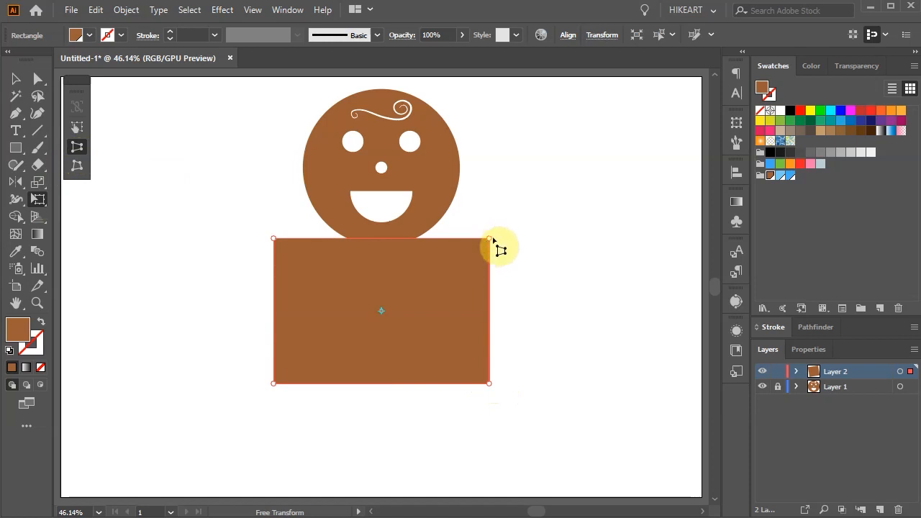
{"action": "left_click_drag", "start_coordinate": [491, 238], "coordinate": [436, 239]}
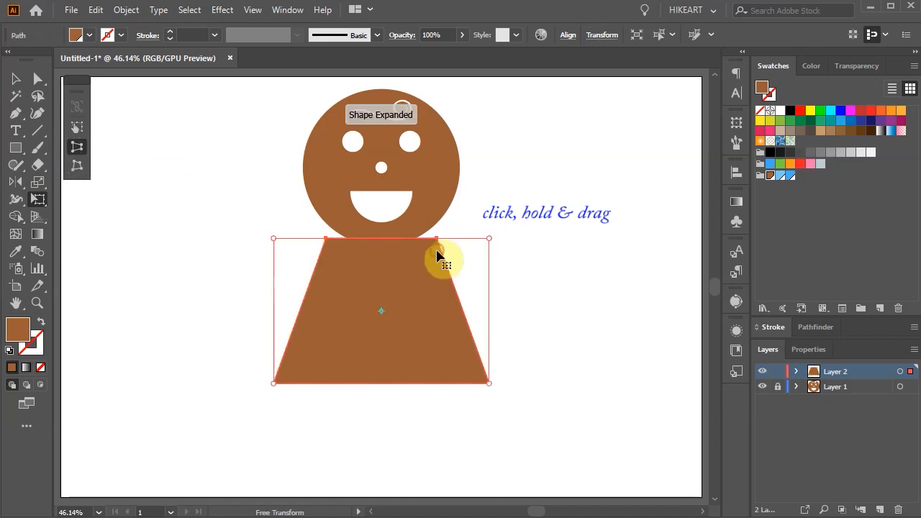
{"action": "left_click", "coordinate": [569, 279]}
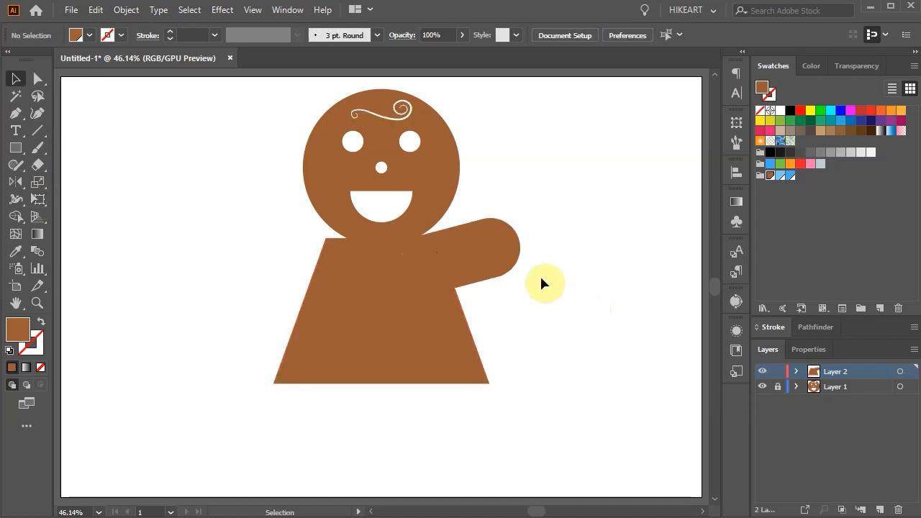
Step: Draw a small brown rectangle to the right of the body and fully round its two right-hand corners to form an arm
{"action": "left_click_drag", "start_coordinate": [496, 238], "coordinate": [612, 298]}
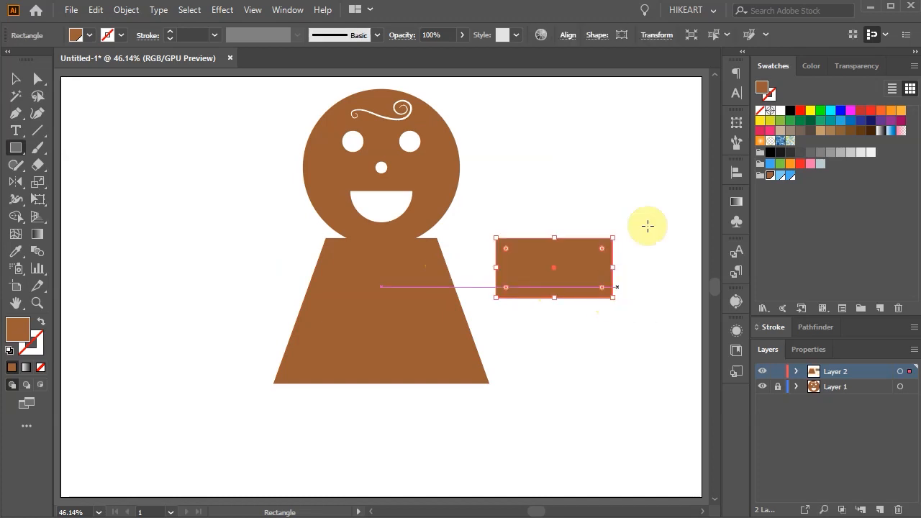
{"action": "key", "text": "a"}
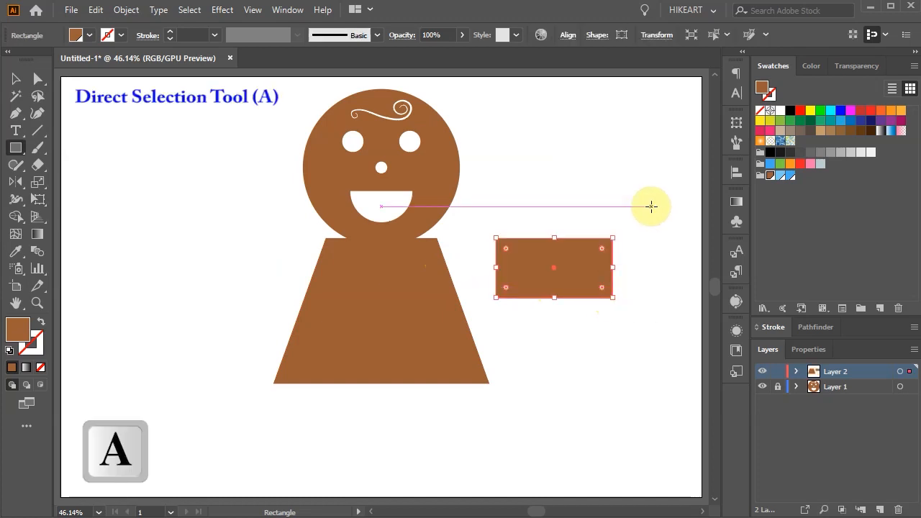
{"action": "key", "text": "a"}
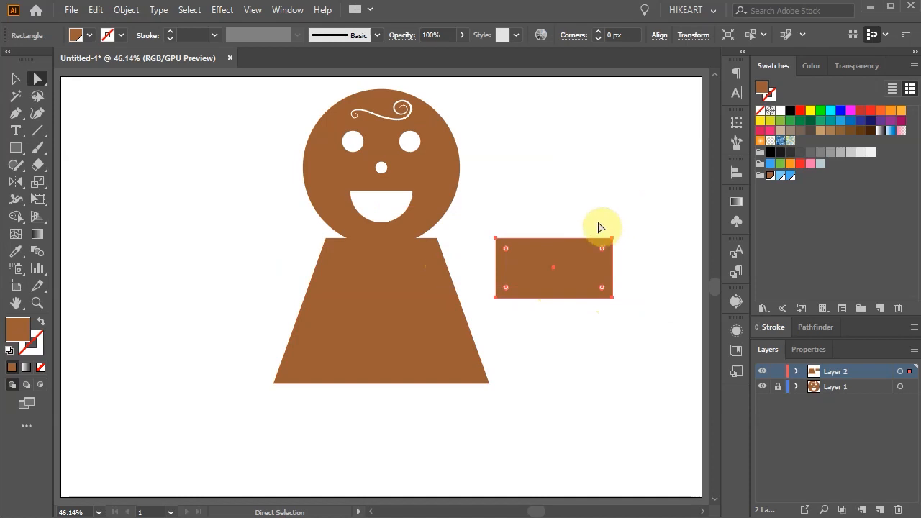
{"action": "left_click_drag", "start_coordinate": [594, 211], "coordinate": [646, 321]}
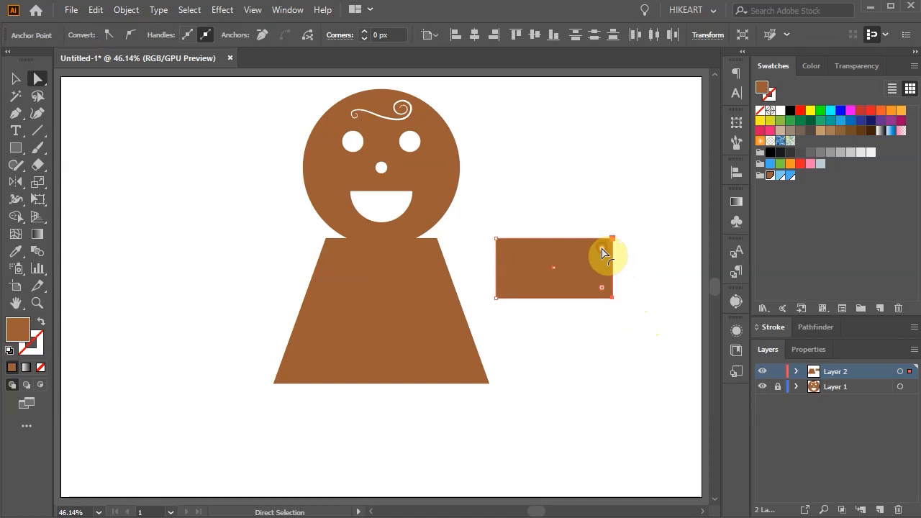
{"action": "left_click_drag", "start_coordinate": [602, 254], "coordinate": [549, 261]}
Step: Rotate the arm slightly counterclockwise so its rounded end points up, place it over the body's right shoulder and deselect it
{"action": "key", "text": "v"}
{"action": "left_click_drag", "start_coordinate": [611, 298], "coordinate": [616, 286]}
{"action": "left_click_drag", "start_coordinate": [534, 279], "coordinate": [441, 257]}
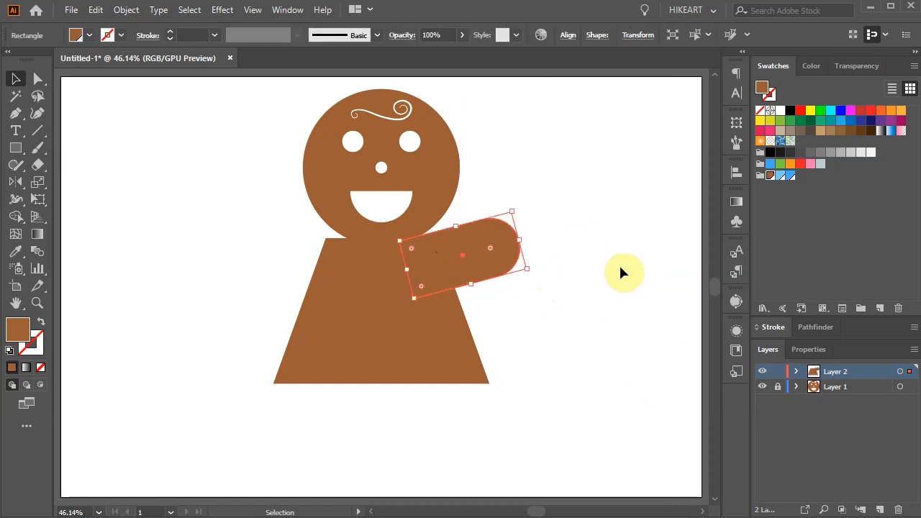
{"action": "left_click", "coordinate": [619, 266]}
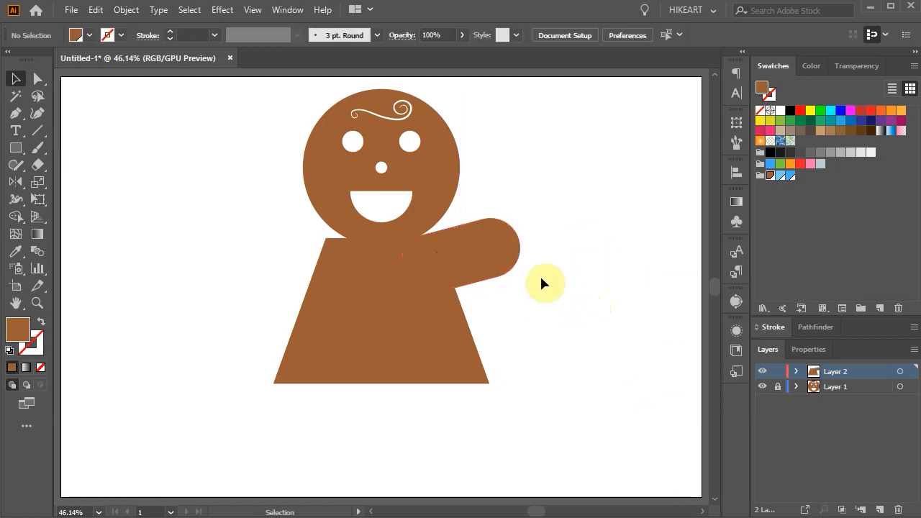
Step: Draw a brown ellipse for the foot, tilt it slightly counterclockwise and place it under the body's lower right corner
{"action": "key", "text": "l"}
{"action": "left_click_drag", "start_coordinate": [530, 308], "coordinate": [634, 372]}
{"action": "key", "text": "v"}
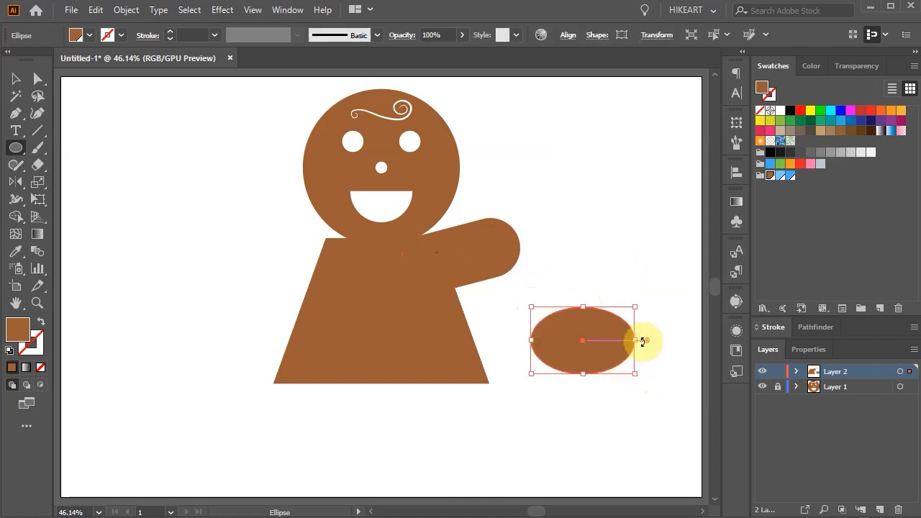
{"action": "left_click_drag", "start_coordinate": [639, 298], "coordinate": [633, 284]}
{"action": "left_click_drag", "start_coordinate": [611, 362], "coordinate": [486, 433]}
{"action": "left_click_drag", "start_coordinate": [421, 457], "coordinate": [411, 467]}
{"action": "left_click", "coordinate": [565, 438]}
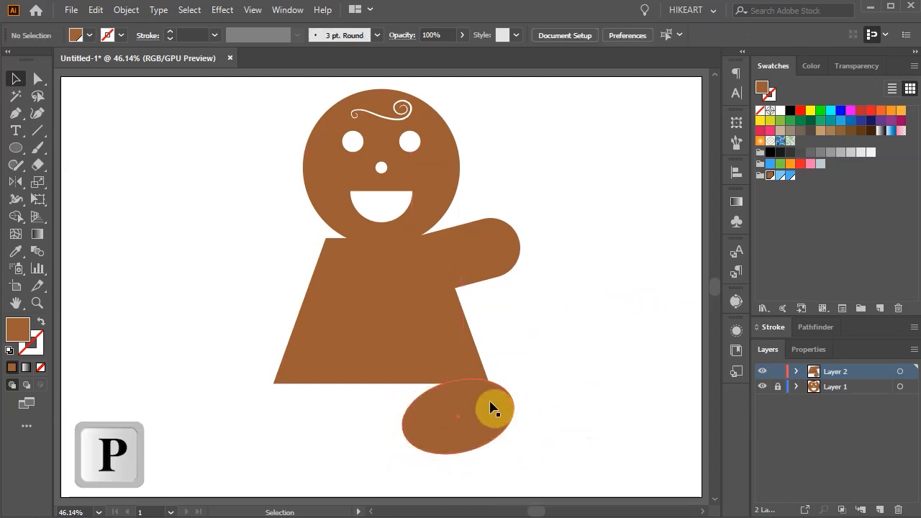
Step: Draw a four-point brown leg shape with the Pen tool, bridging the body's lower edge and the foot ellipse
{"action": "key", "text": "p"}
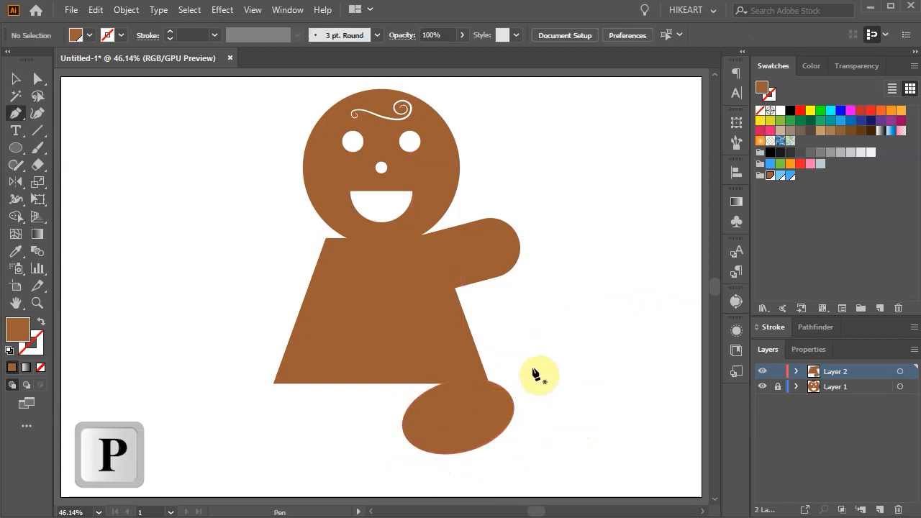
{"action": "left_click", "coordinate": [404, 434]}
{"action": "left_click", "coordinate": [382, 371]}
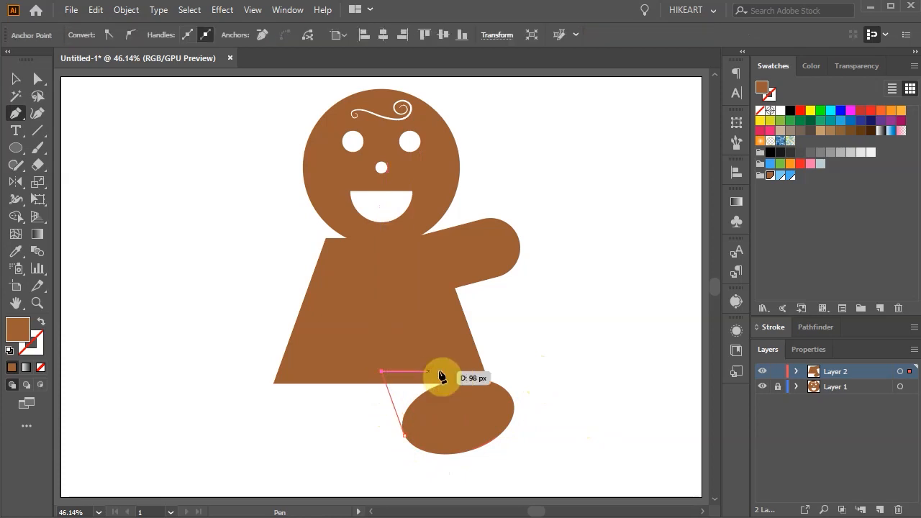
{"action": "left_click", "coordinate": [476, 375]}
{"action": "left_click", "coordinate": [489, 403]}
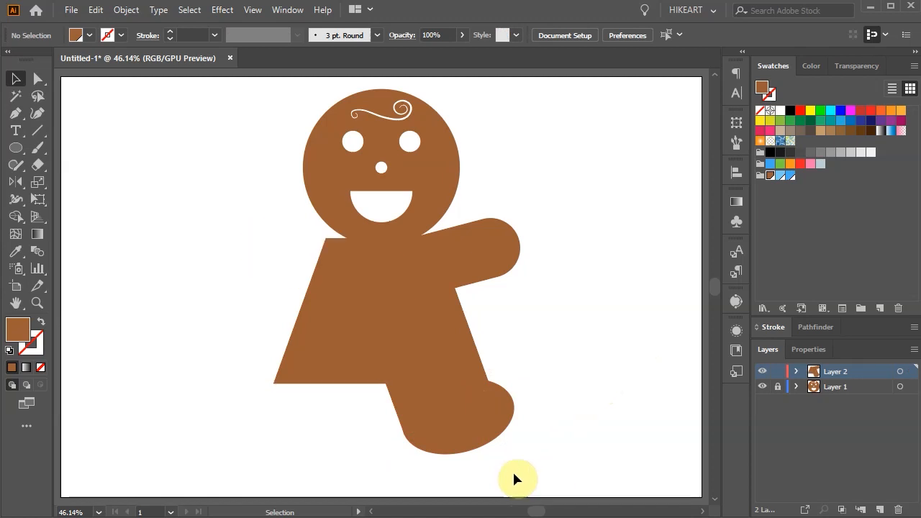
Step: Create a mirrored copy of the arm, leg and foot with Reflect, using a vertical axis through the centre of the nose
{"action": "key", "text": "v"}
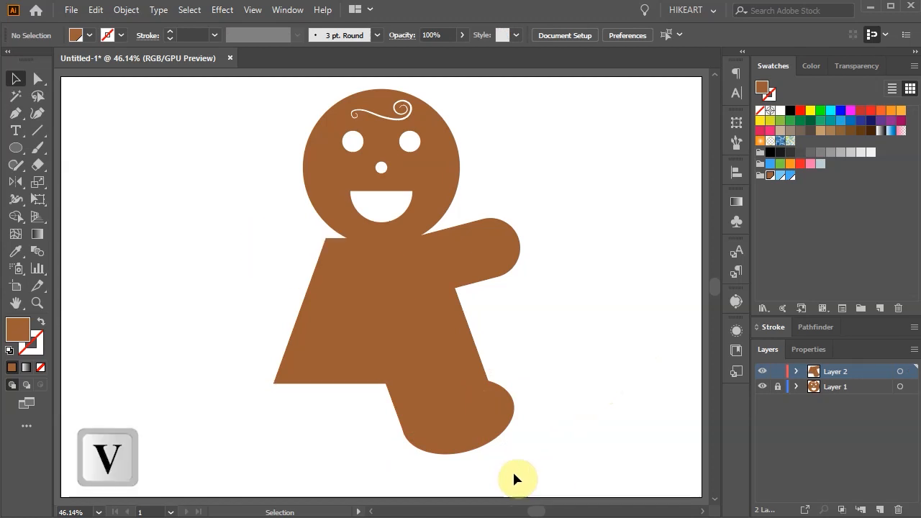
{"action": "left_click_drag", "start_coordinate": [513, 472], "coordinate": [375, 387]}
{"action": "left_click_drag", "start_coordinate": [547, 291], "coordinate": [493, 196]}
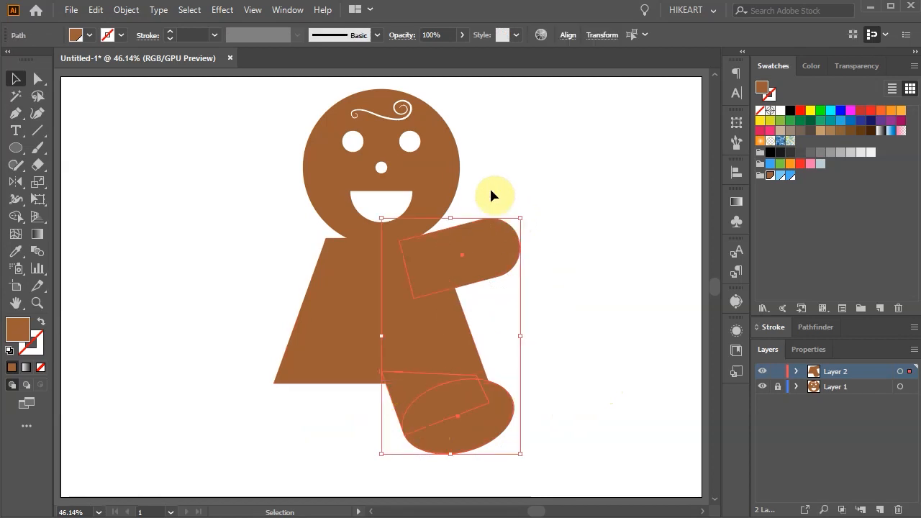
{"action": "key", "text": "o"}
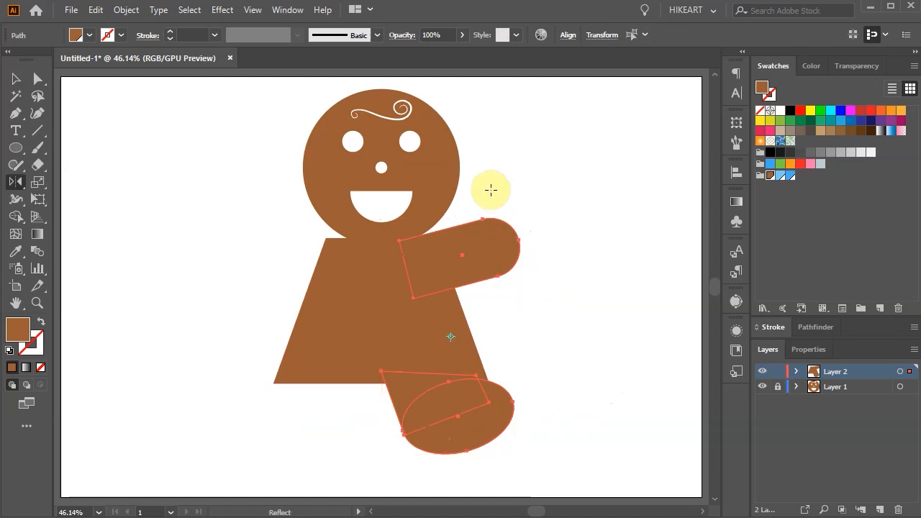
{"action": "key", "text": "alt"}
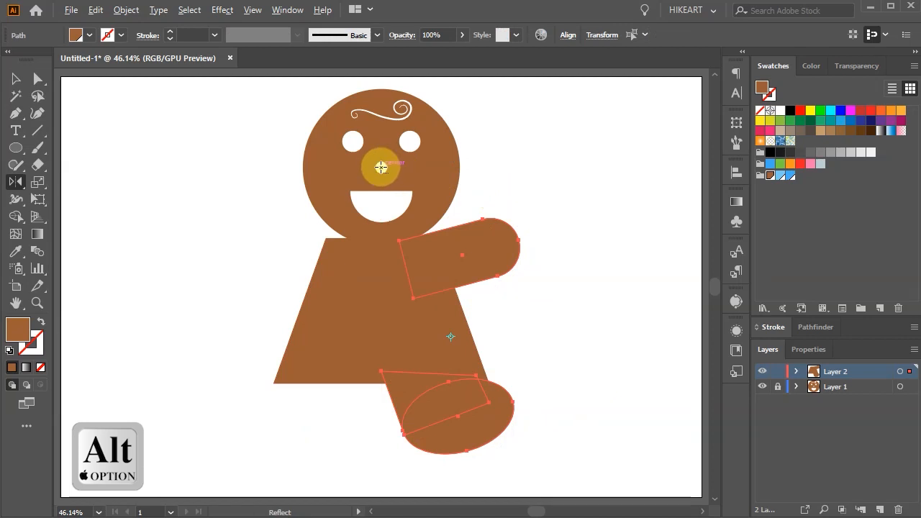
{"action": "left_click", "coordinate": [381, 167], "text": "alt"}
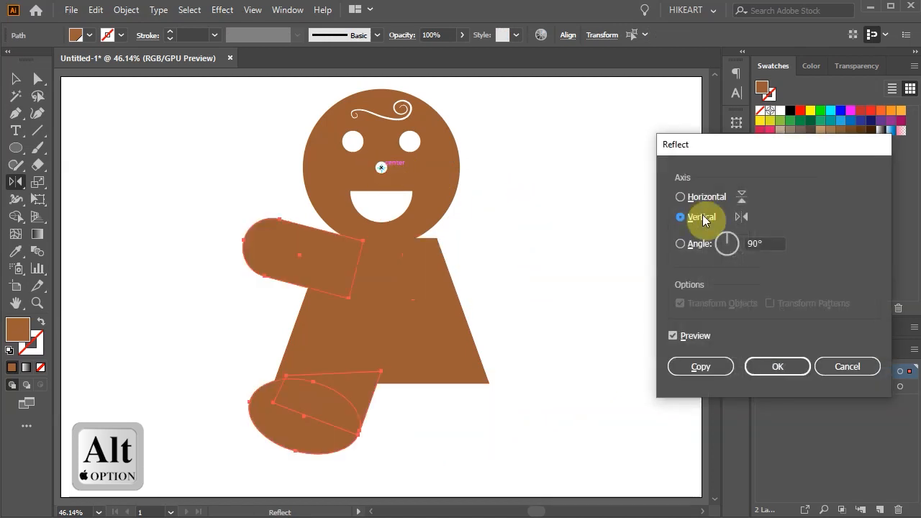
{"action": "left_click", "coordinate": [719, 363]}
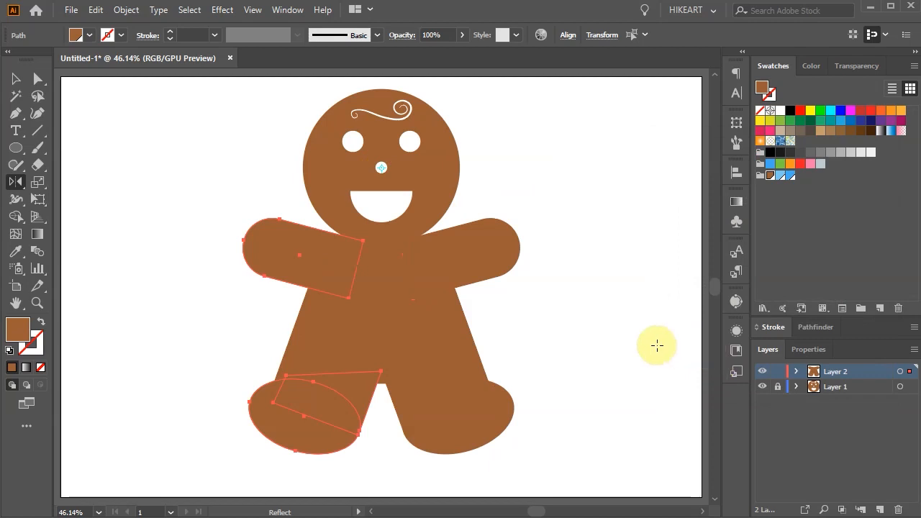
Step: Select the trapezoid body with both arms, legs and feet and unite them into a single shape
{"action": "key", "text": "v"}
{"action": "left_click_drag", "start_coordinate": [549, 464], "coordinate": [237, 261]}
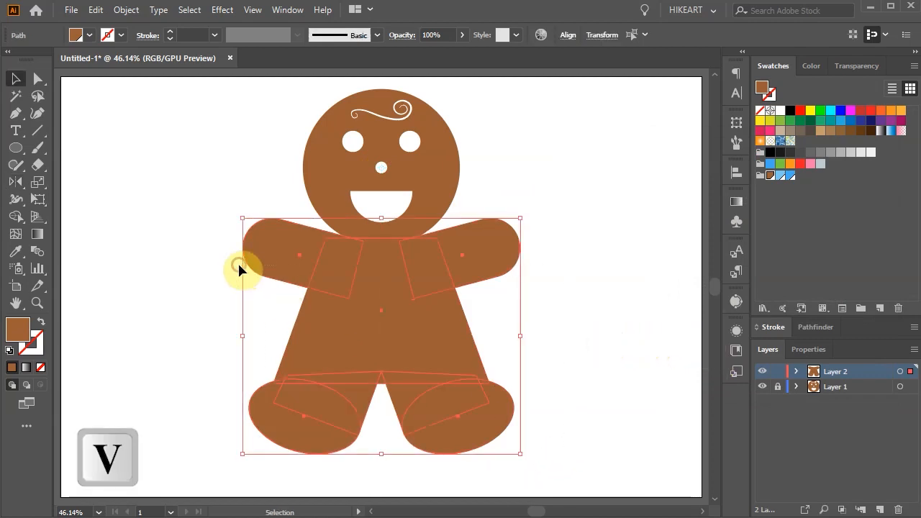
{"action": "left_click", "coordinate": [821, 328]}
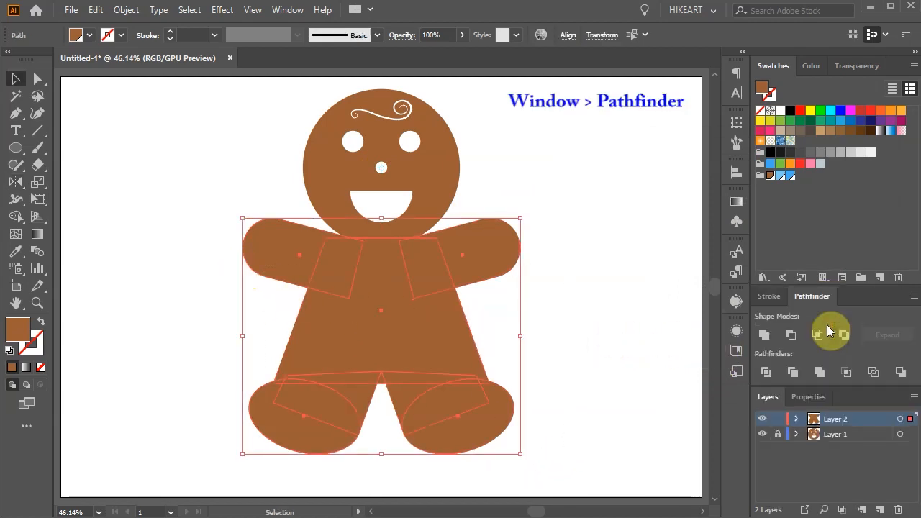
{"action": "left_click", "coordinate": [764, 336]}
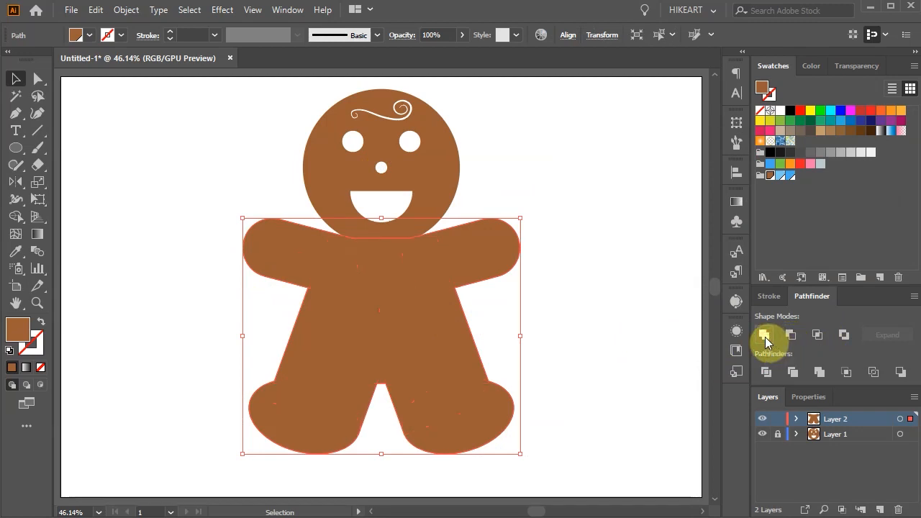
Step: Round the two corners at the top of the gap between the legs to a radius of about 13.5 px, then fit the artboard in view
{"action": "key", "text": "z"}
{"action": "left_click_drag", "start_coordinate": [336, 369], "coordinate": [432, 465]}
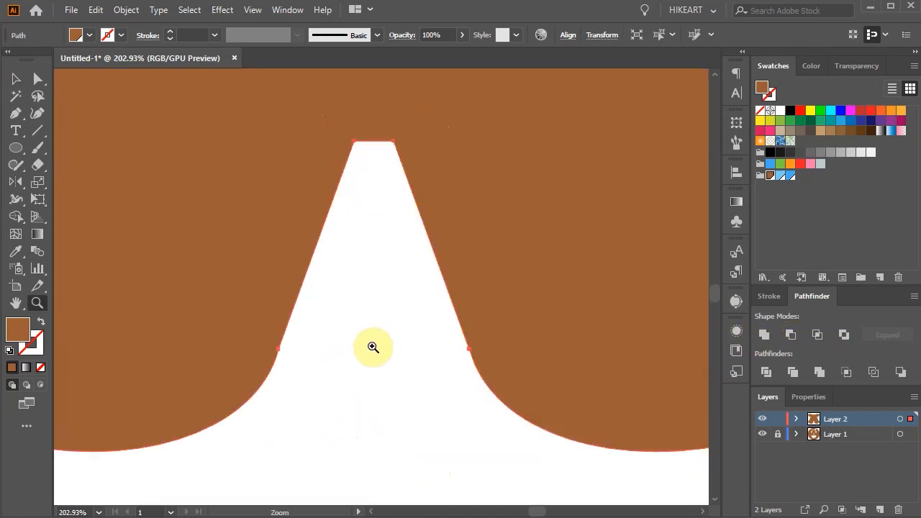
{"action": "scroll", "coordinate": [370, 344], "scroll_direction": "up", "scroll_amount": 1}
{"action": "key", "text": "a"}
{"action": "left_click_drag", "start_coordinate": [413, 256], "coordinate": [319, 162]}
{"action": "left_click_drag", "start_coordinate": [386, 208], "coordinate": [372, 249]}
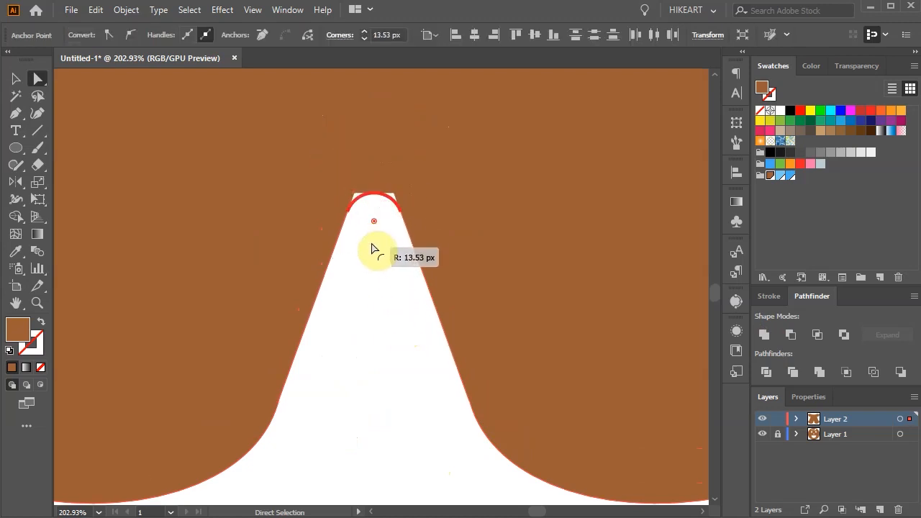
{"action": "scroll", "coordinate": [379, 297], "scroll_direction": "down", "scroll_amount": 4}
{"action": "left_click", "coordinate": [605, 245]}
{"action": "scroll", "coordinate": [609, 246], "scroll_direction": "down", "scroll_amount": 2}
{"action": "left_click_drag", "start_coordinate": [629, 230], "coordinate": [539, 293]}
{"action": "key", "text": "ctrl+0"}
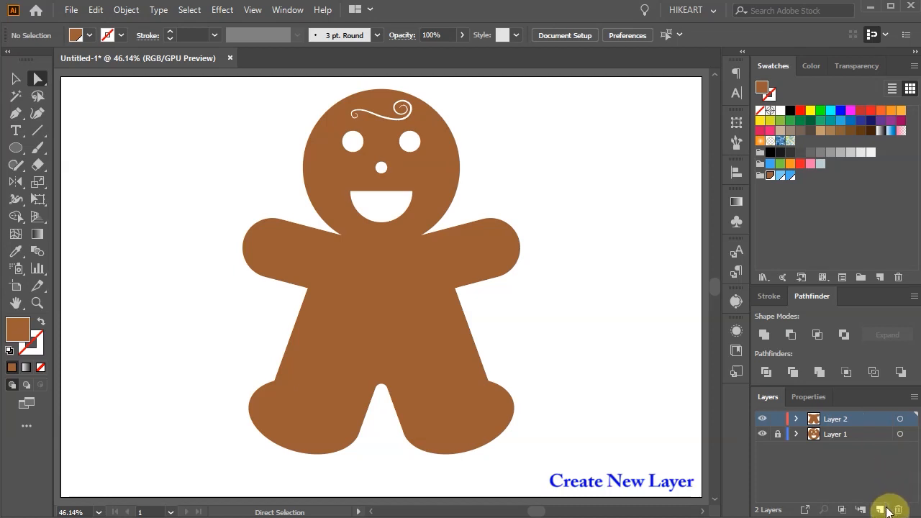
Step: Add a new layer above Layer 2 and set no fill with an orange stroke (F7931E)
{"action": "left_click", "coordinate": [880, 510]}
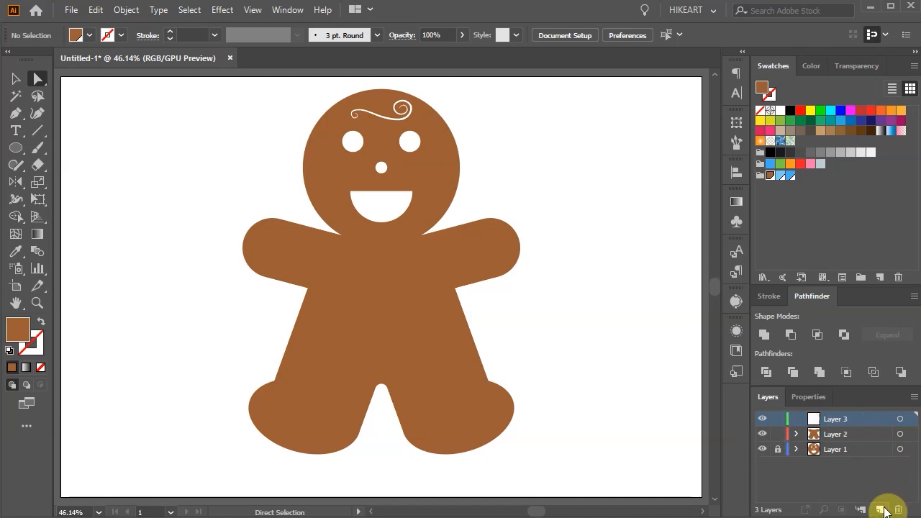
{"action": "left_click", "coordinate": [891, 111]}
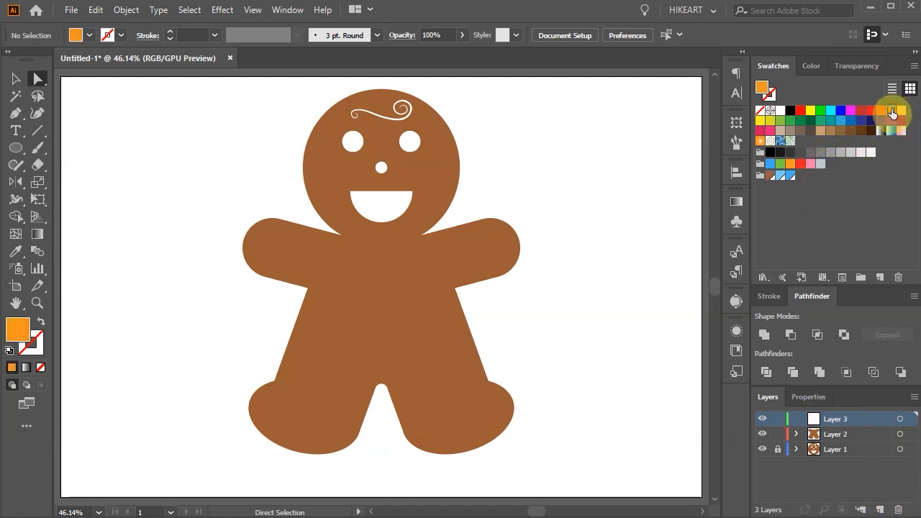
{"action": "left_click", "coordinate": [41, 321]}
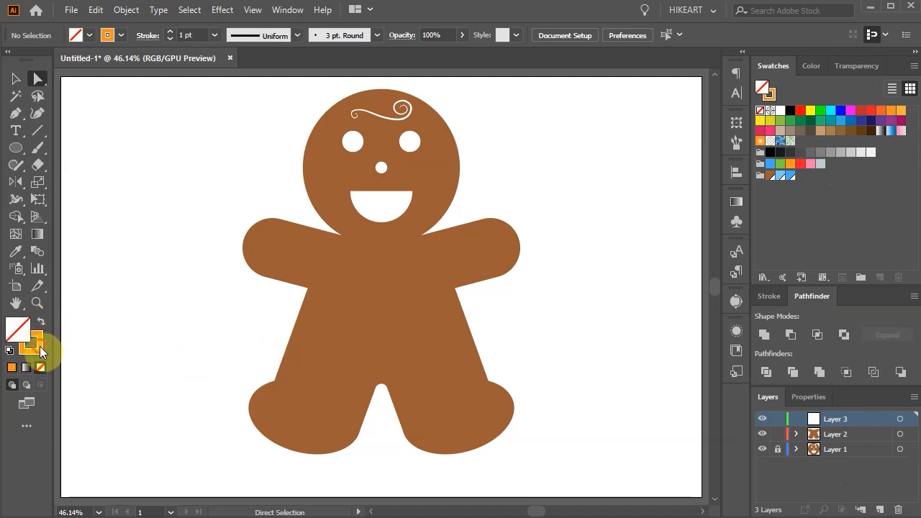
{"action": "left_click", "coordinate": [41, 351]}
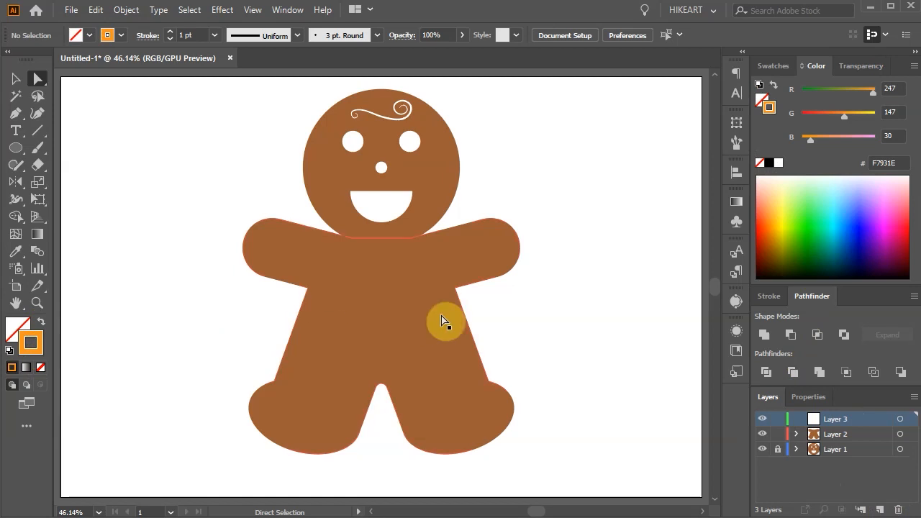
Step: Draw a straight vertical orange line with the Pen tool in the empty area to the right of the gingerbread figure
{"action": "key", "text": "p"}
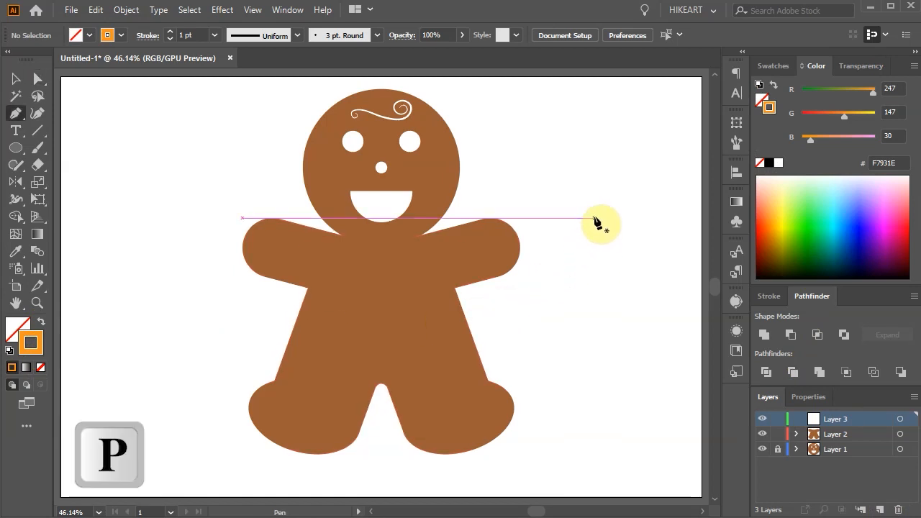
{"action": "left_click", "coordinate": [593, 217]}
{"action": "left_click", "coordinate": [595, 366]}
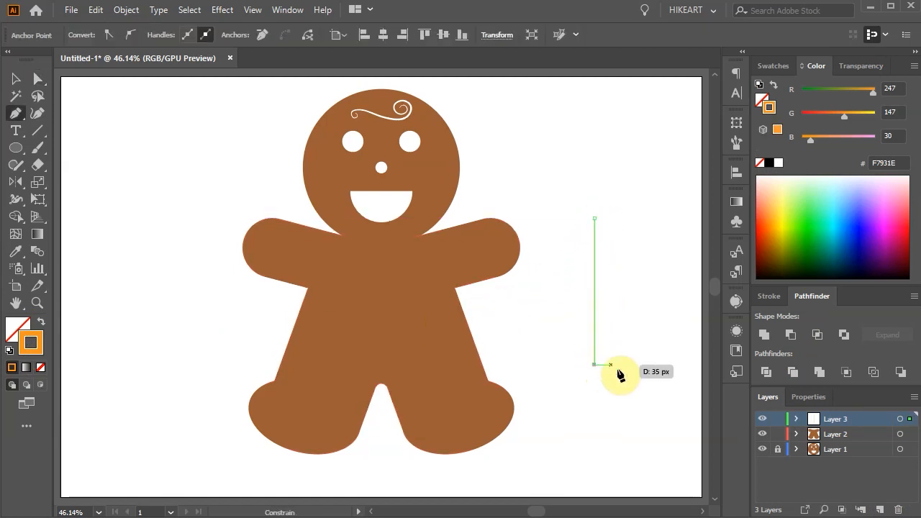
Step: Set the stroke weight of the vertical orange line beside the gingerbread figure to 7 pt
{"action": "left_click", "coordinate": [613, 334], "text": "ctrl"}
{"action": "key", "text": "v"}
{"action": "left_click", "coordinate": [595, 331]}
{"action": "left_click", "coordinate": [768, 296]}
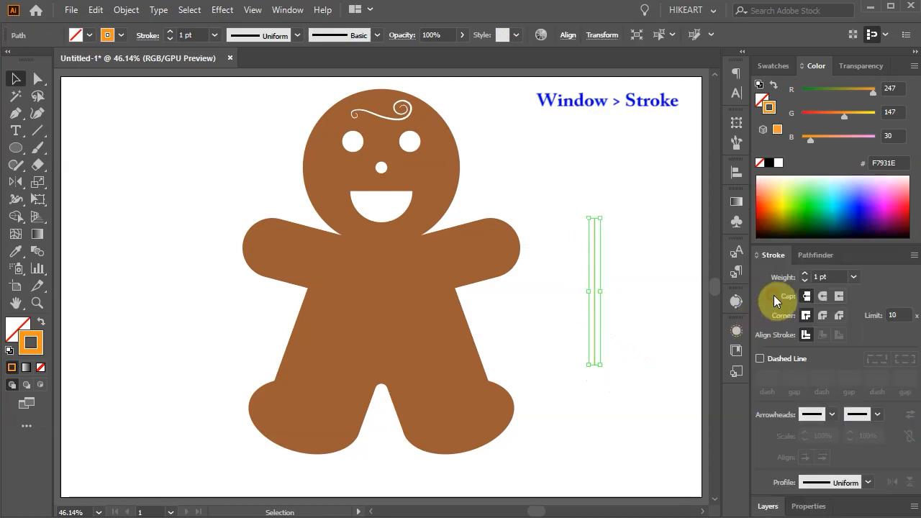
{"action": "left_click", "coordinate": [806, 274]}
{"action": "left_click", "coordinate": [806, 274]}
{"action": "left_click", "coordinate": [806, 274]}
{"action": "left_click", "coordinate": [806, 274]}
{"action": "left_click", "coordinate": [806, 274]}
{"action": "left_click", "coordinate": [805, 274]}
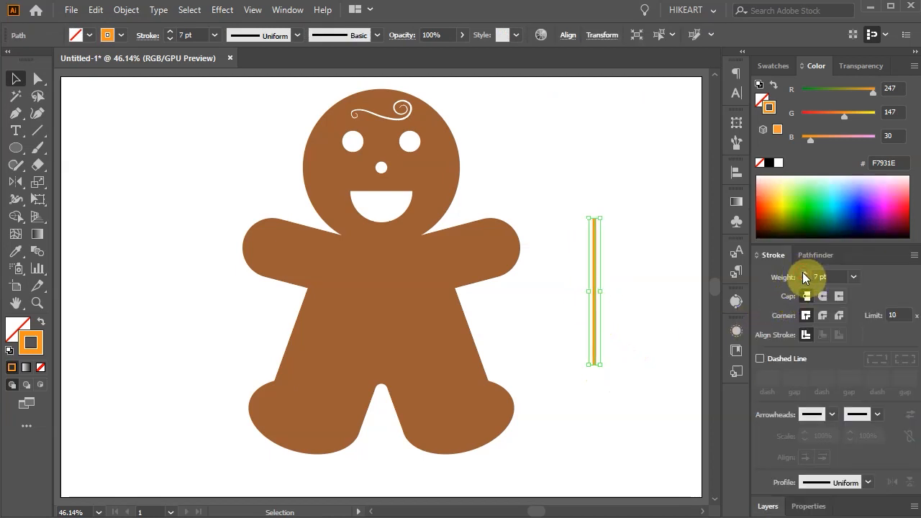
Step: Start a Zig Zag effect on the orange line with preview on and 14 ridges per segment
{"action": "left_click", "coordinate": [223, 9]}
{"action": "mouse_move", "coordinate": [321, 128]}
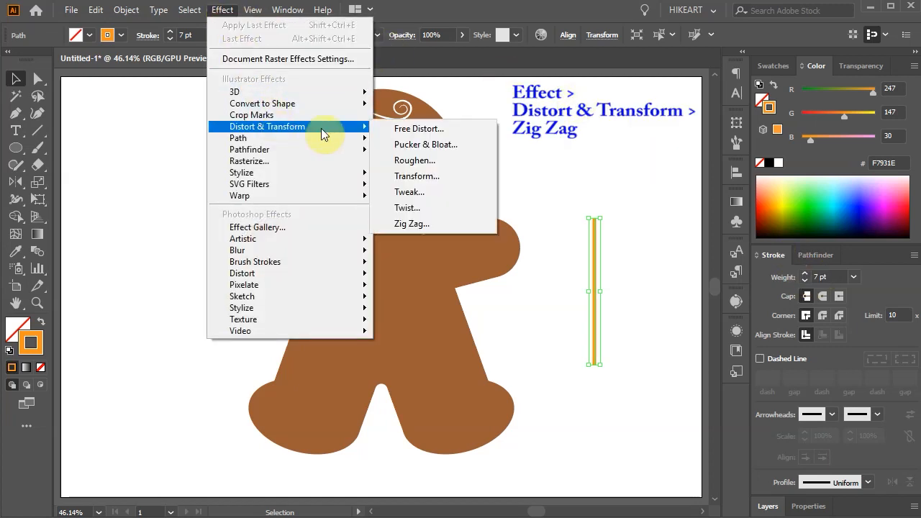
{"action": "left_click", "coordinate": [438, 223]}
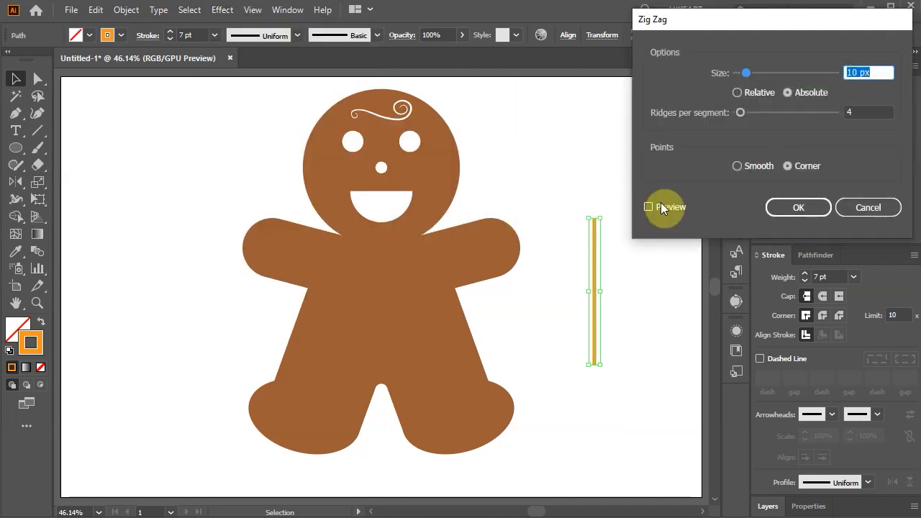
{"action": "left_click", "coordinate": [648, 207]}
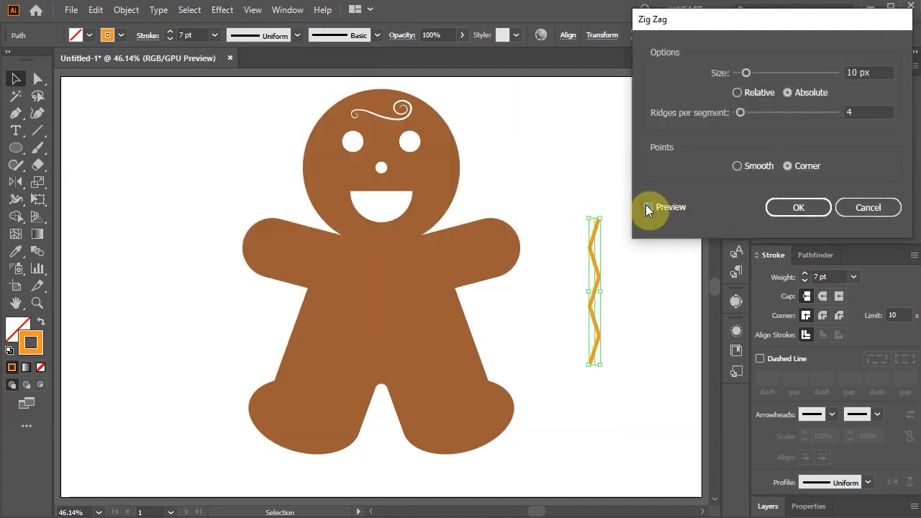
{"action": "left_click", "coordinate": [860, 112]}
{"action": "key", "text": "Up"}
{"action": "key", "text": "Up"}
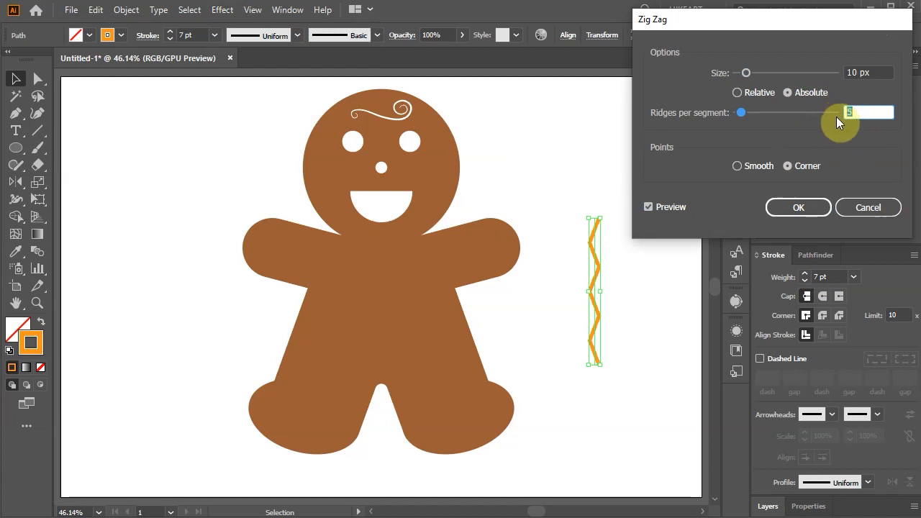
{"action": "key", "text": "Up"}
{"action": "key", "text": "Up"}
{"action": "key", "text": "Up"}
{"action": "key", "text": "Up"}
{"action": "key", "text": "Up"}
{"action": "key", "text": "Up"}
{"action": "key", "text": "Up"}
{"action": "key", "text": "Up"}
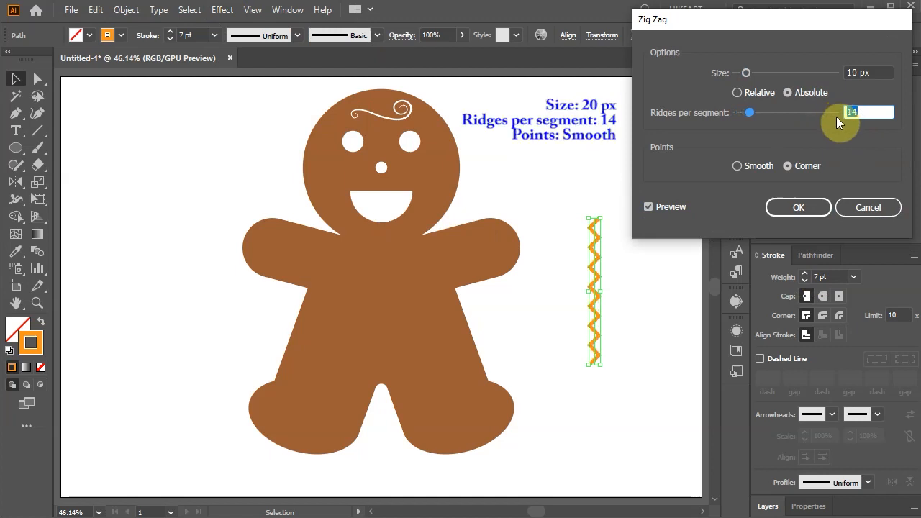
Step: Set the zigzag size to 20 px with smooth points and apply the effect
{"action": "left_click_drag", "start_coordinate": [859, 74], "coordinate": [827, 75]}
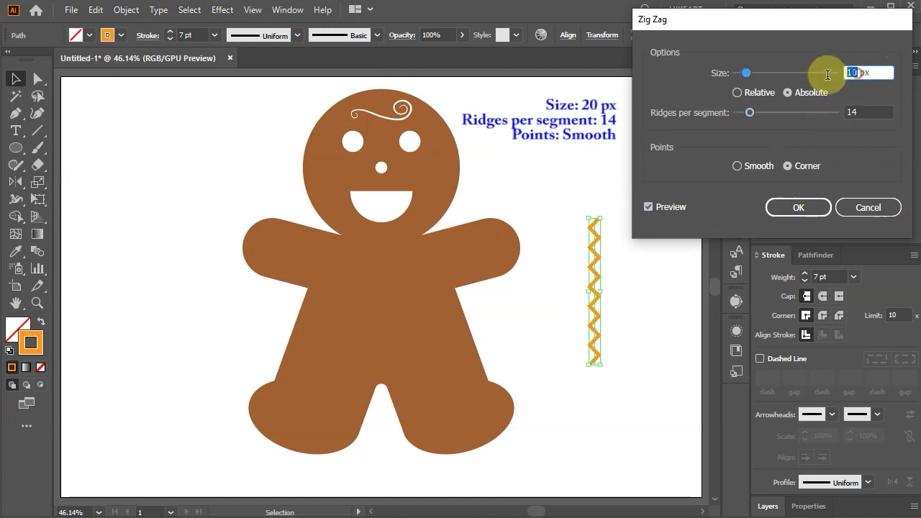
{"action": "key", "text": "Up"}
{"action": "key", "text": "Up"}
{"action": "key", "text": "Up"}
{"action": "key", "text": "Up"}
{"action": "key", "text": "Up"}
{"action": "key", "text": "Up"}
{"action": "key", "text": "Up"}
{"action": "key", "text": "Up"}
{"action": "key", "text": "Up"}
{"action": "key", "text": "Up"}
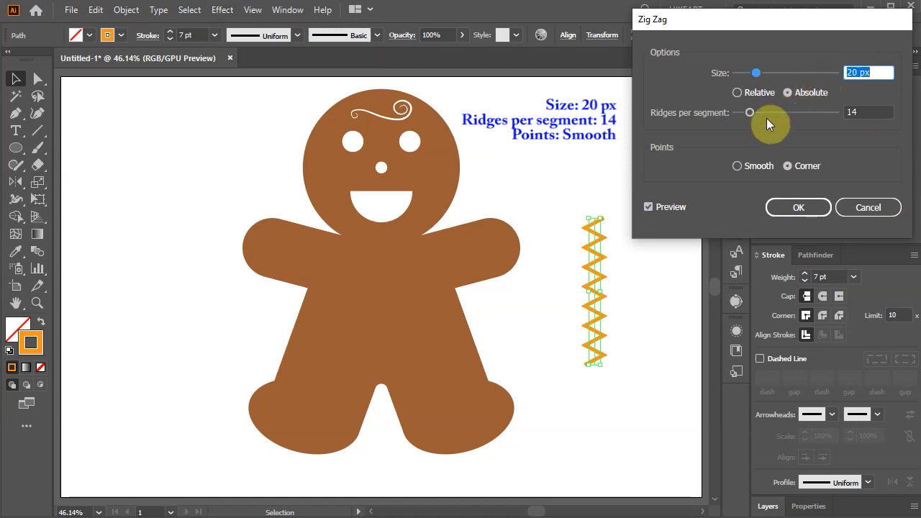
{"action": "left_click", "coordinate": [736, 166]}
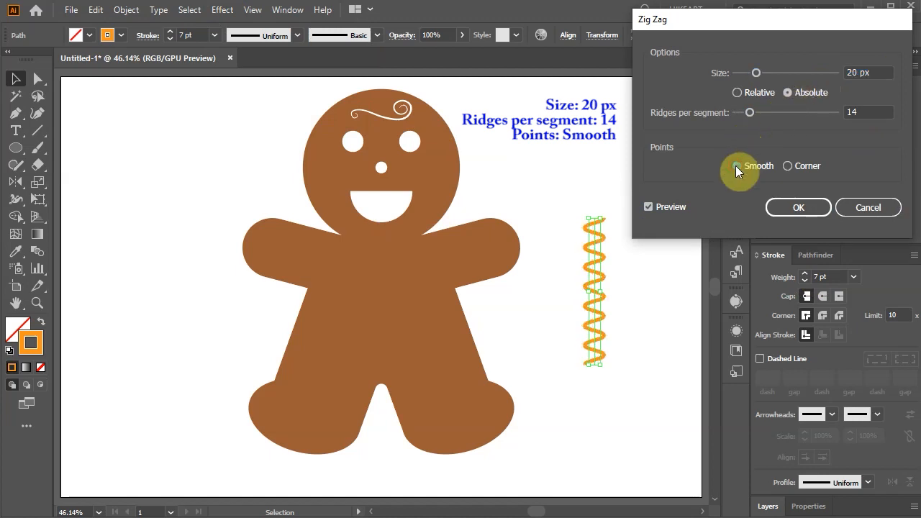
{"action": "left_click", "coordinate": [800, 207]}
Step: Tilt the wavy line across the gingerbread man's left-hand arm and place a rotated copy across the left-hand leg
{"action": "left_click_drag", "start_coordinate": [608, 213], "coordinate": [617, 227]}
{"action": "left_click_drag", "start_coordinate": [596, 286], "coordinate": [264, 245]}
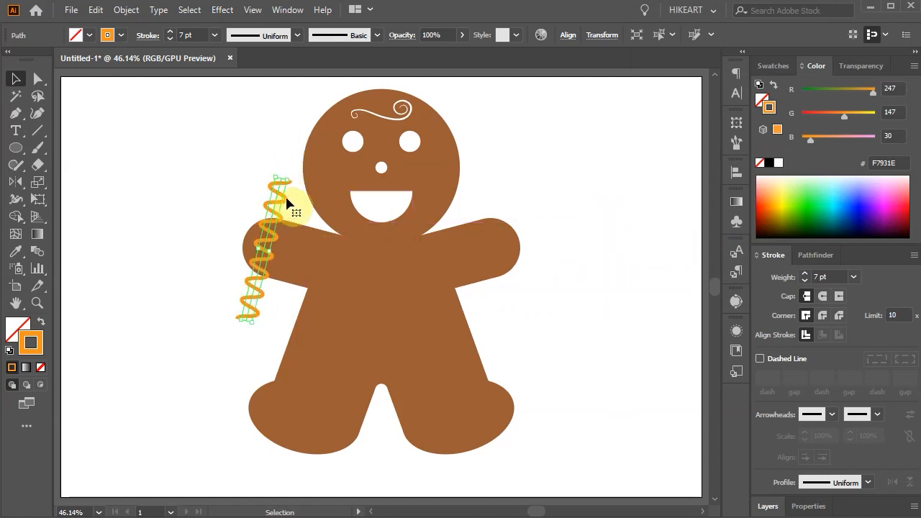
{"action": "left_click_drag", "start_coordinate": [257, 273], "coordinate": [201, 384]}
{"action": "left_click_drag", "start_coordinate": [217, 306], "coordinate": [318, 422]}
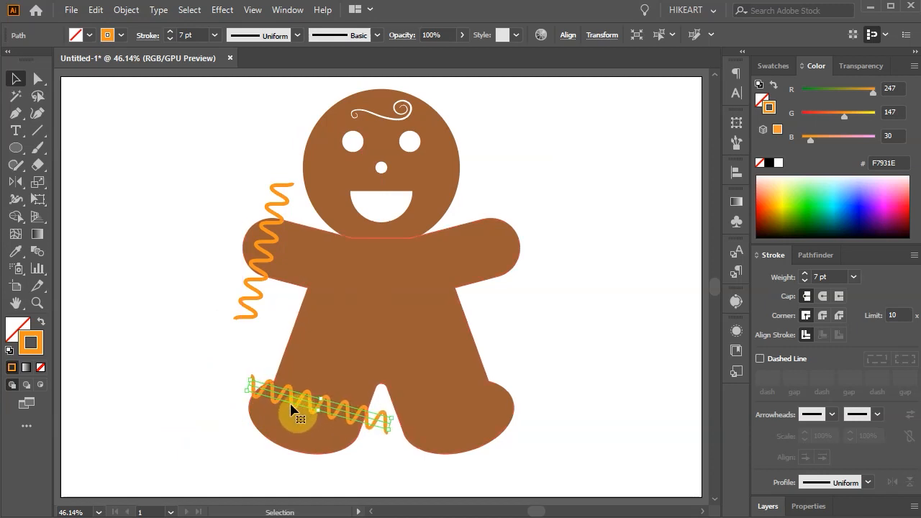
{"action": "key", "text": "Up"}
{"action": "key", "text": "Up"}
{"action": "key", "text": "Up"}
{"action": "key", "text": "Up"}
{"action": "key", "text": "Left"}
{"action": "key", "text": "Left"}
{"action": "key", "text": "Left"}
{"action": "key", "text": "Left"}
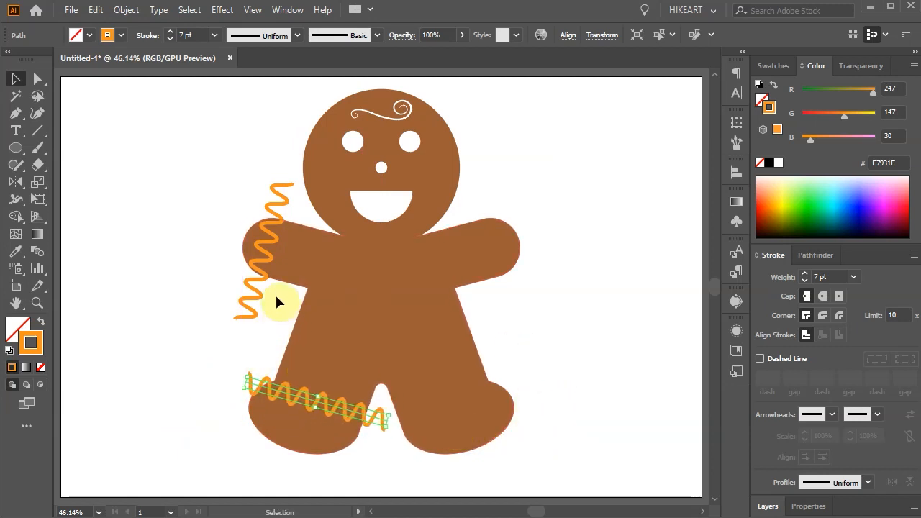
Step: Reflect a copy of both wavy lines across a vertical axis through the nose centre onto the opposite arm and leg
{"action": "left_click", "coordinate": [249, 300]}
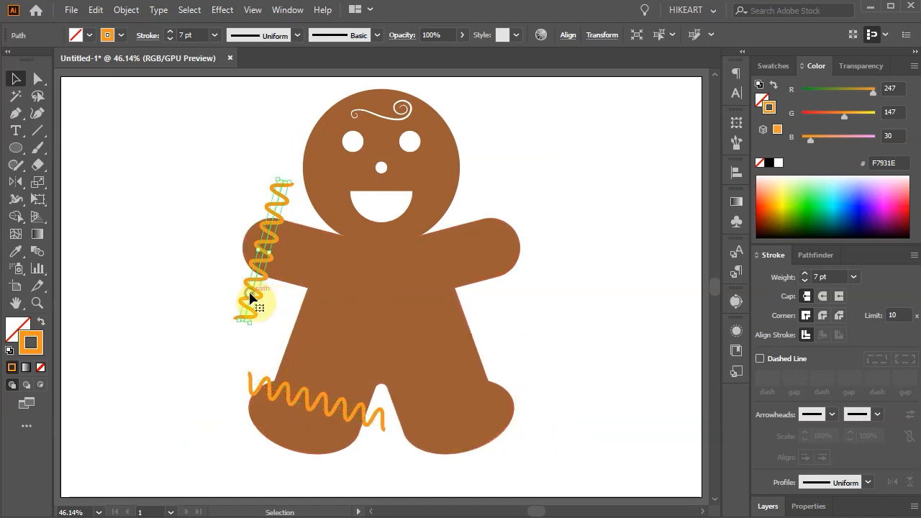
{"action": "left_click", "coordinate": [375, 420], "text": "shift"}
{"action": "key", "text": "o"}
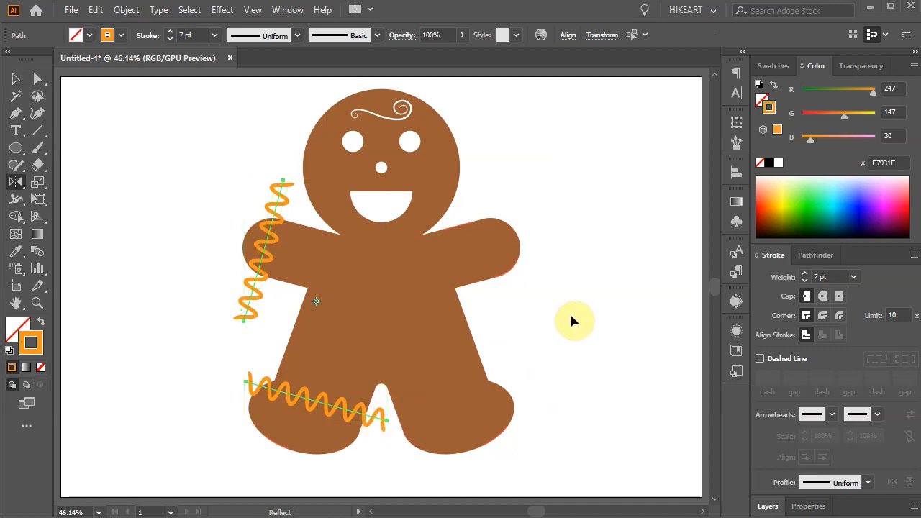
{"action": "key", "text": "alt"}
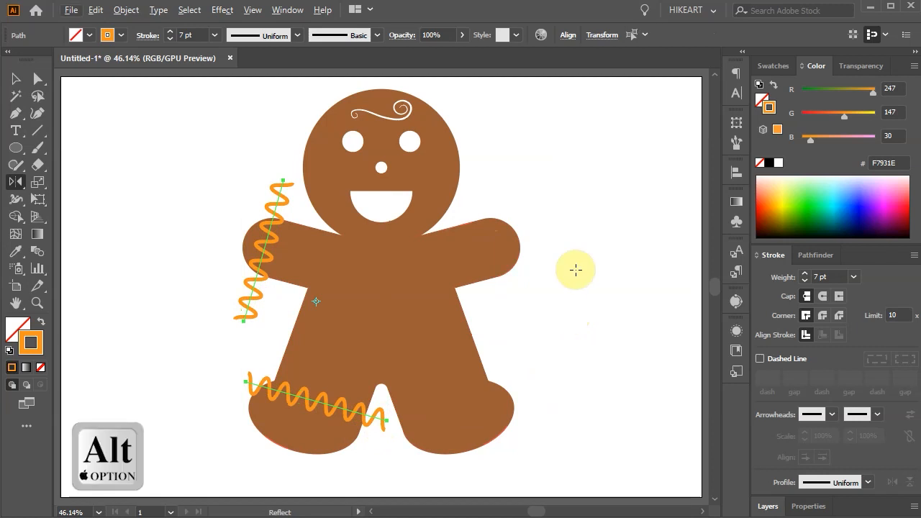
{"action": "left_click", "coordinate": [382, 168], "text": "alt"}
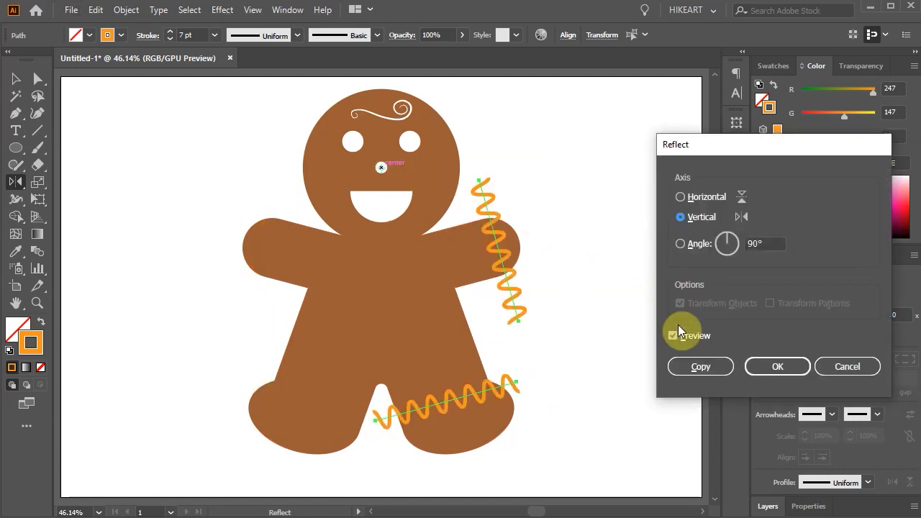
{"action": "left_click", "coordinate": [705, 367]}
{"action": "key", "text": "v"}
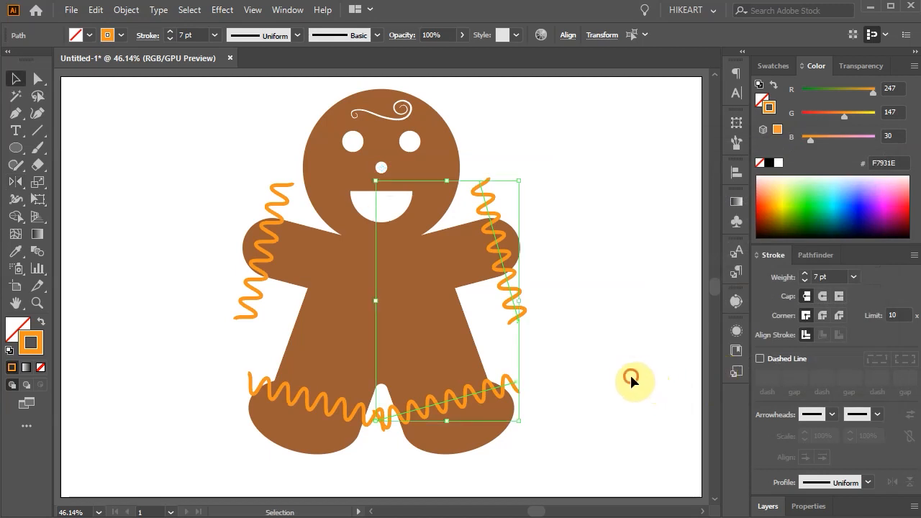
{"action": "left_click", "coordinate": [630, 373]}
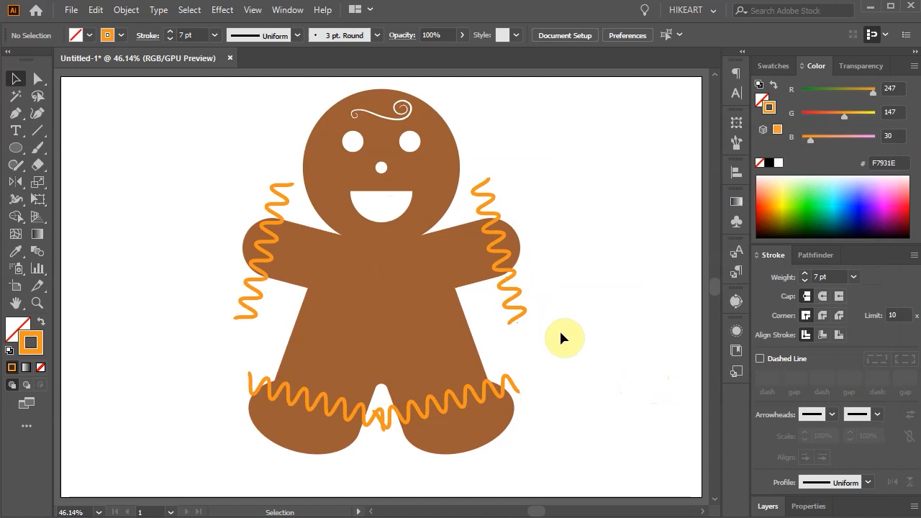
Step: Paste a copy of the body in front and move it from Layer 2 to the top of Layer 3
{"action": "left_click", "coordinate": [400, 322]}
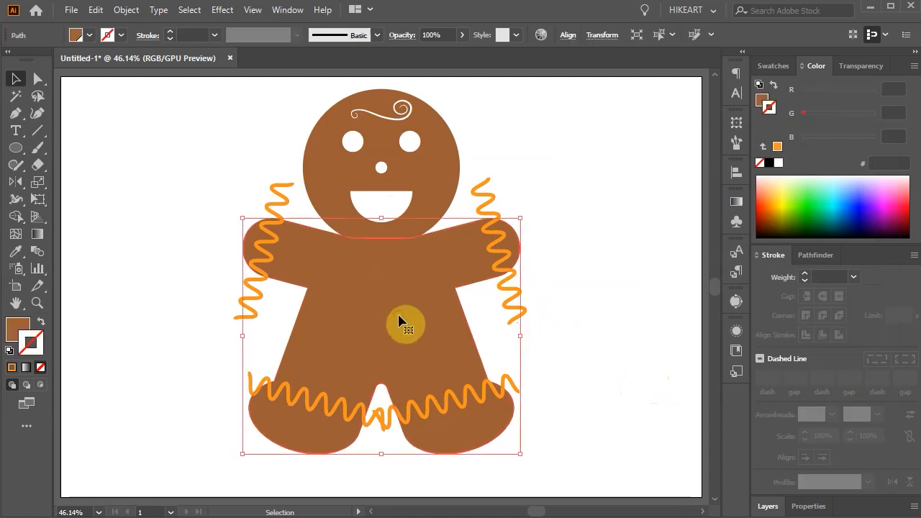
{"action": "key", "text": "ctrl+c"}
{"action": "key", "text": "a"}
{"action": "key", "text": "ctrl+f"}
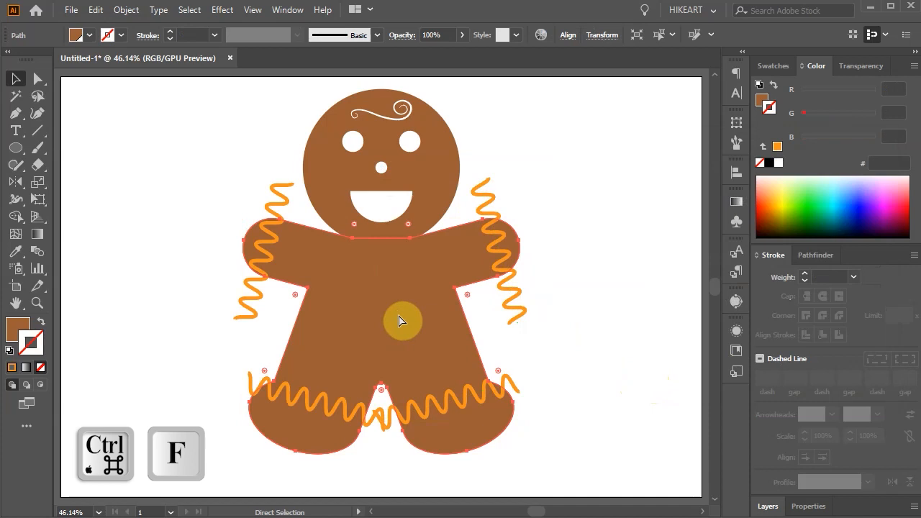
{"action": "key", "text": "ctrl"}
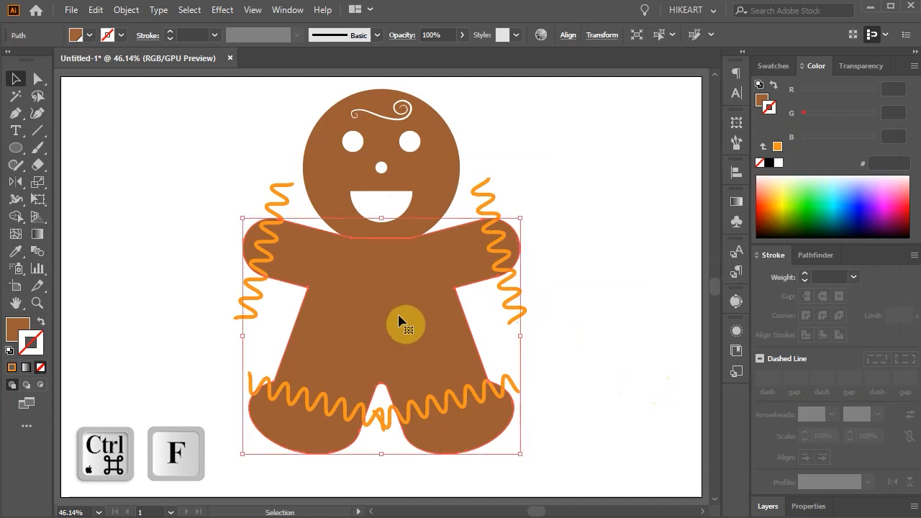
{"action": "left_click", "coordinate": [767, 506]}
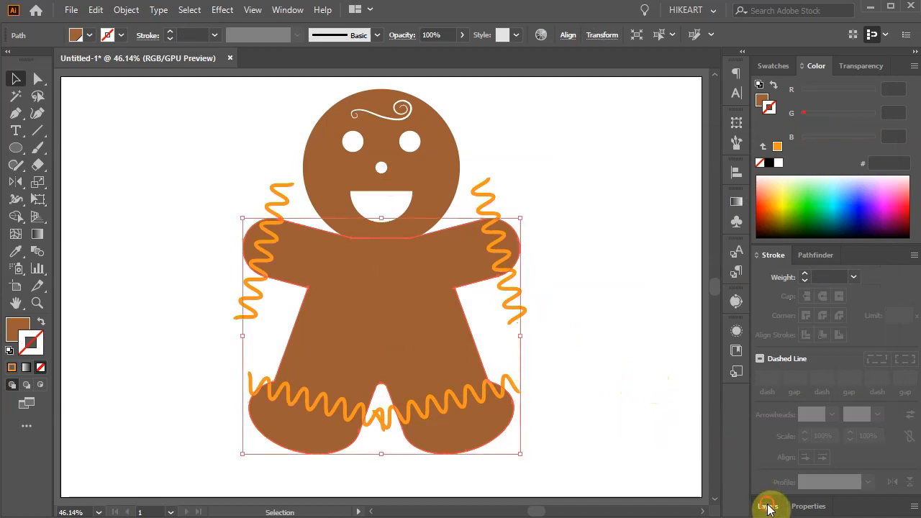
{"action": "left_click_drag", "start_coordinate": [872, 341], "coordinate": [887, 225]}
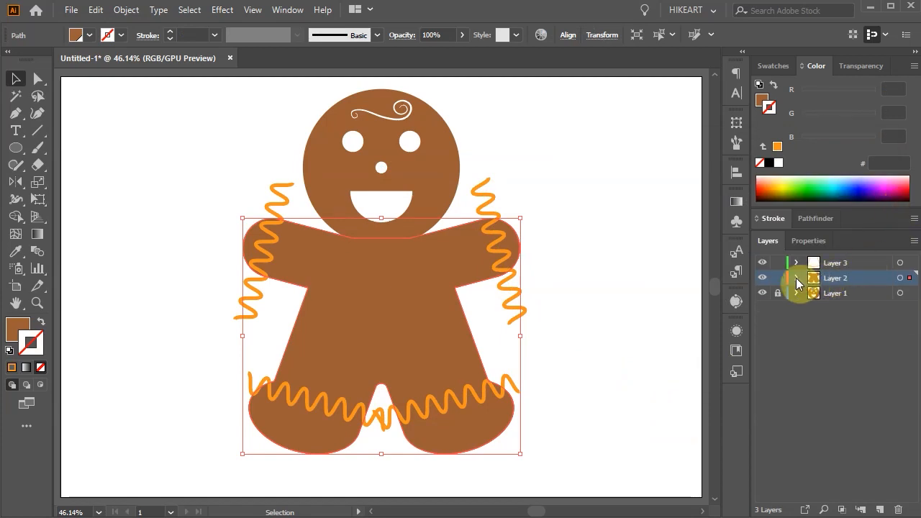
{"action": "left_click", "coordinate": [796, 278]}
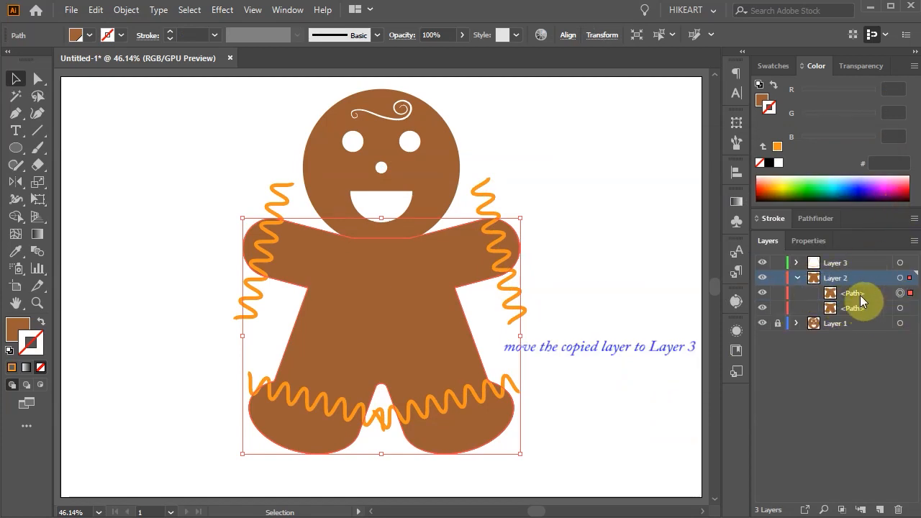
{"action": "left_click_drag", "start_coordinate": [911, 295], "coordinate": [909, 264]}
{"action": "left_click", "coordinate": [797, 262]}
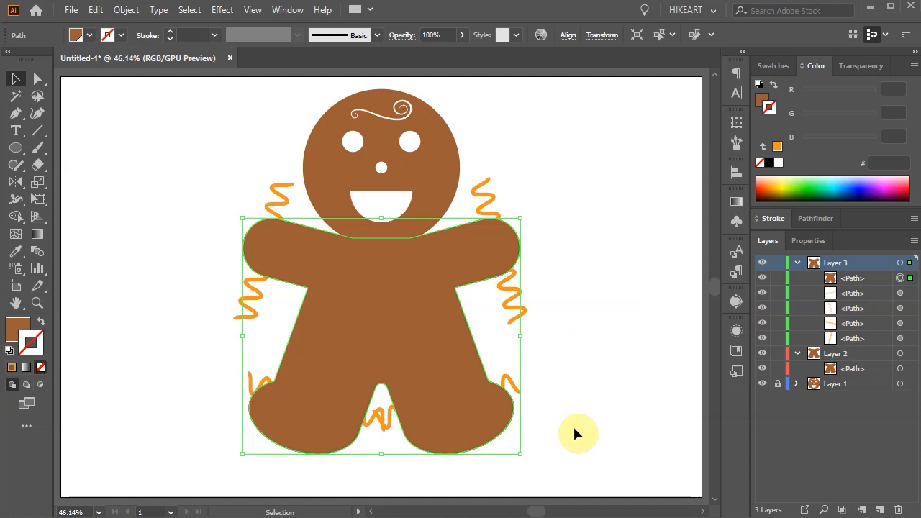
Step: Select both body shapes with the four wavy lines and make a clipping mask from the body copy
{"action": "left_click_drag", "start_coordinate": [616, 478], "coordinate": [461, 358]}
{"action": "left_click_drag", "start_coordinate": [190, 254], "coordinate": [190, 253]}
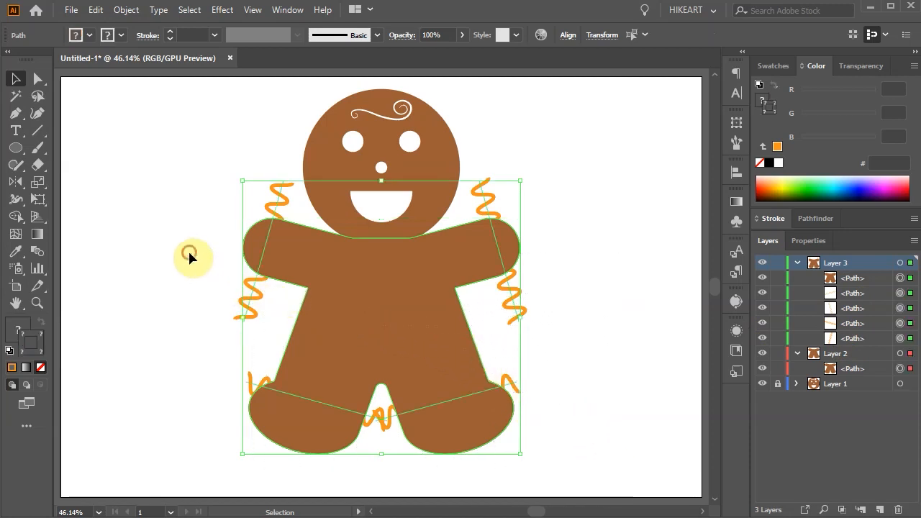
{"action": "key", "text": "a"}
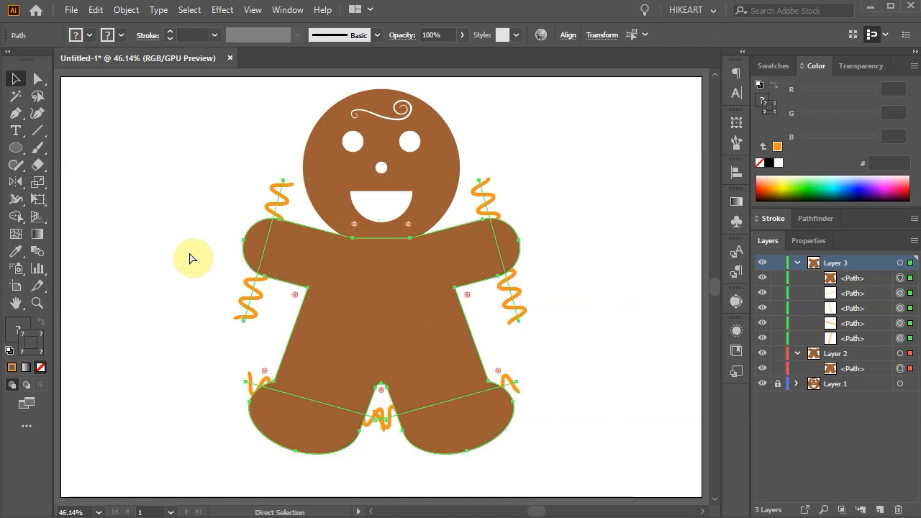
{"action": "key", "text": "ctrl+7"}
{"action": "key", "text": "v"}
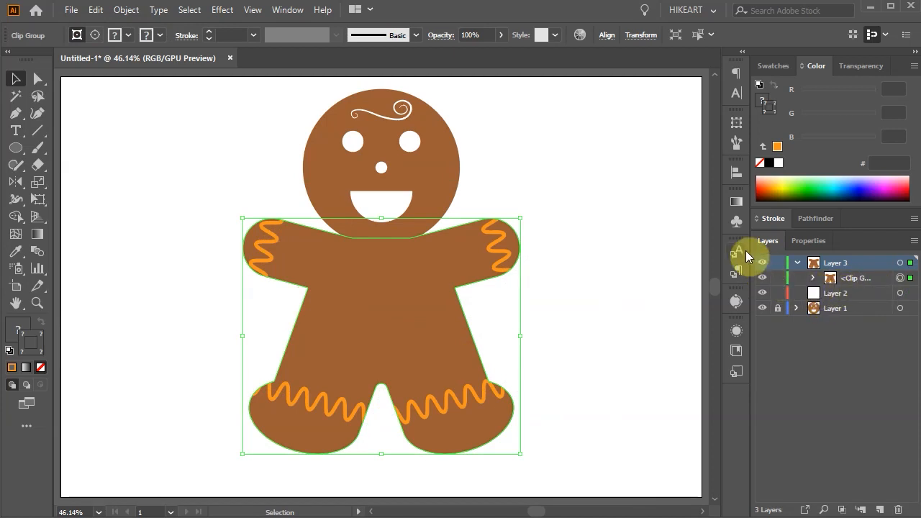
Step: Select the four wavy lines inside the clip group and change their stroke colour to white (FFFFFF)
{"action": "left_click_drag", "start_coordinate": [750, 247], "coordinate": [706, 248]}
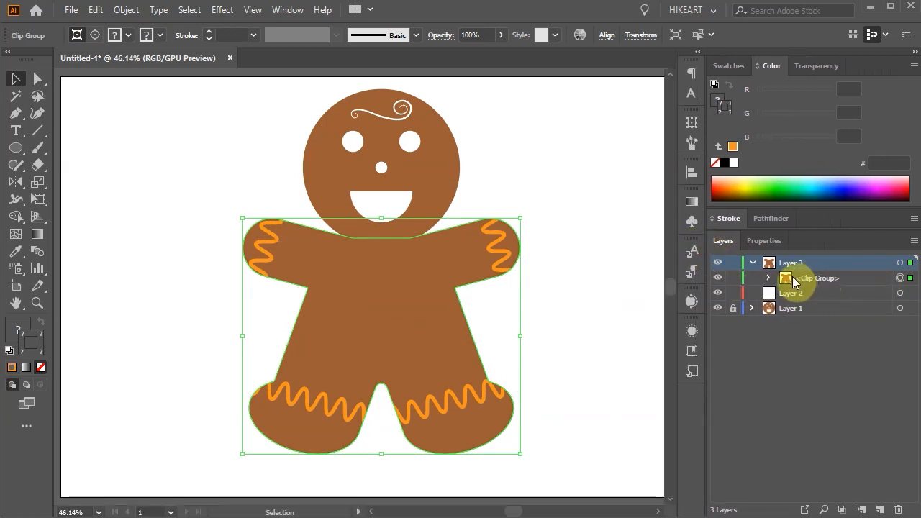
{"action": "left_click", "coordinate": [767, 278]}
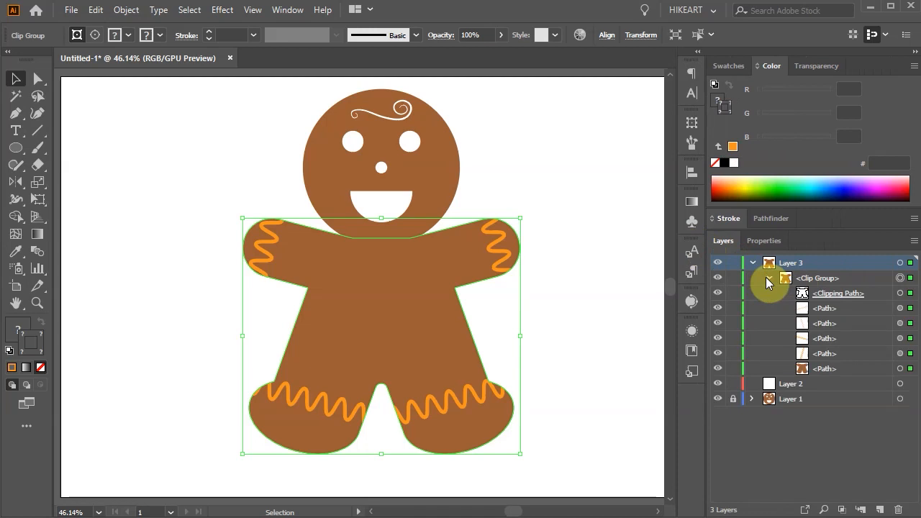
{"action": "left_click", "coordinate": [900, 307]}
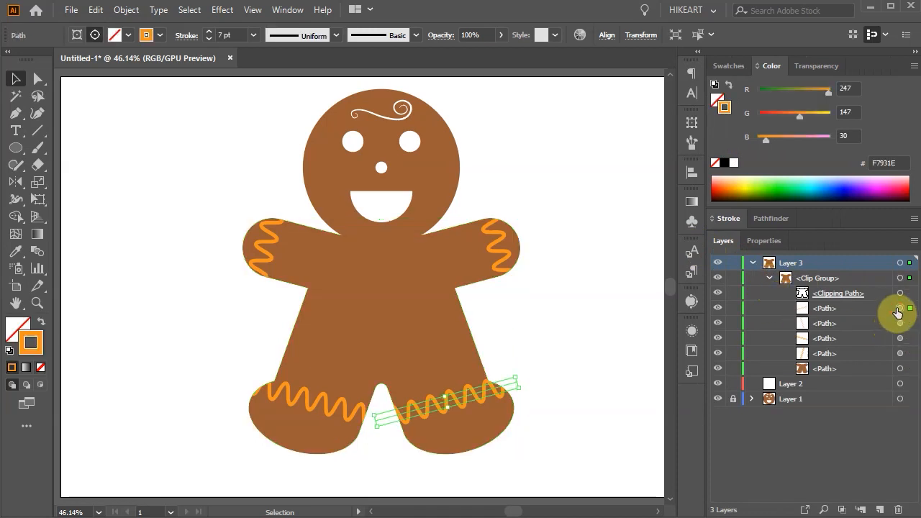
{"action": "left_click", "coordinate": [899, 323], "text": "shift"}
{"action": "left_click", "coordinate": [900, 338], "text": "shift"}
{"action": "left_click", "coordinate": [900, 353], "text": "shift"}
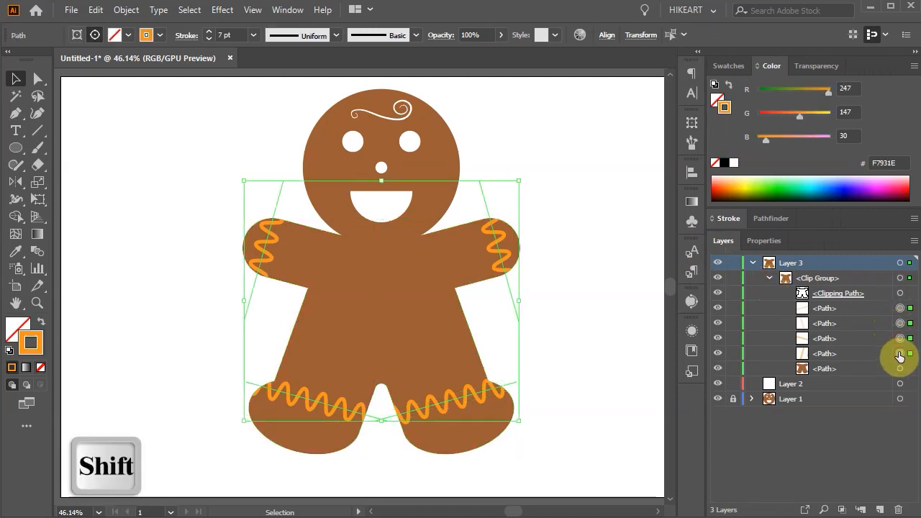
{"action": "left_click", "coordinate": [734, 164]}
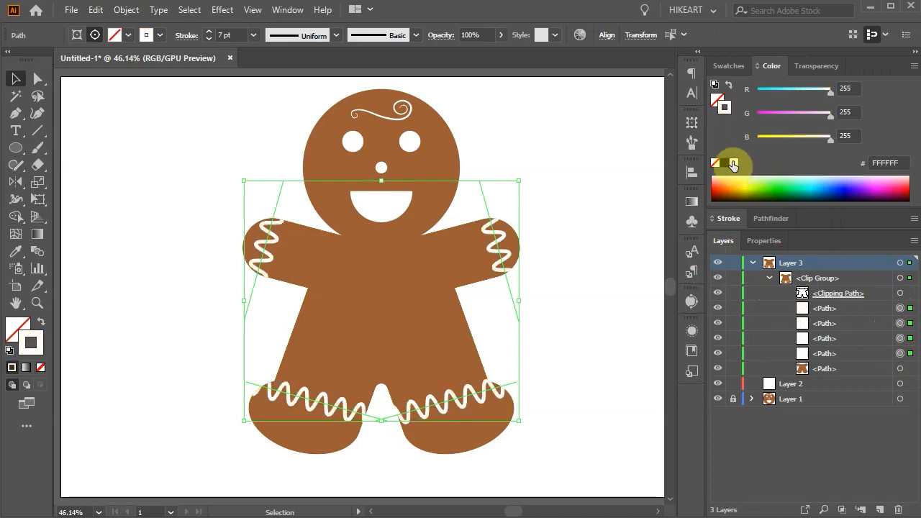
Step: Set the stroke weight of the four wavy icing lines to 9 pt
{"action": "left_click", "coordinate": [728, 218]}
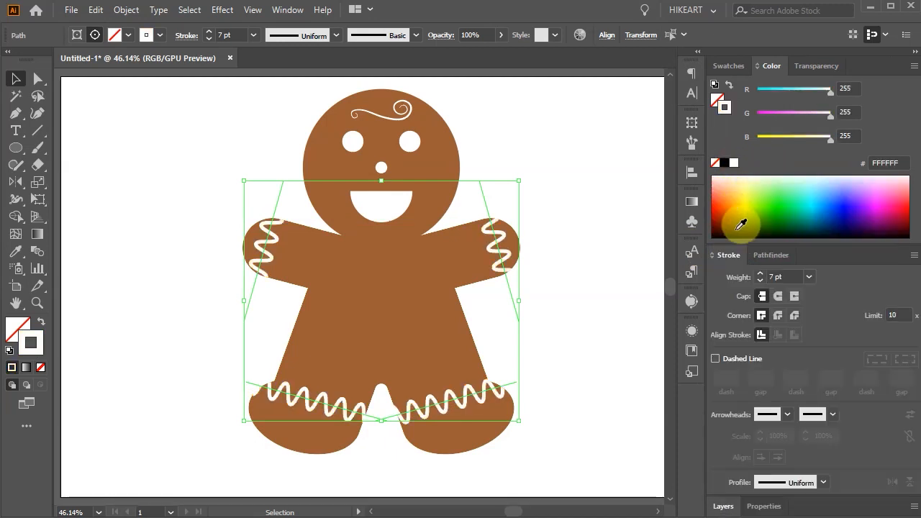
{"action": "left_click", "coordinate": [762, 274]}
{"action": "left_click", "coordinate": [762, 274]}
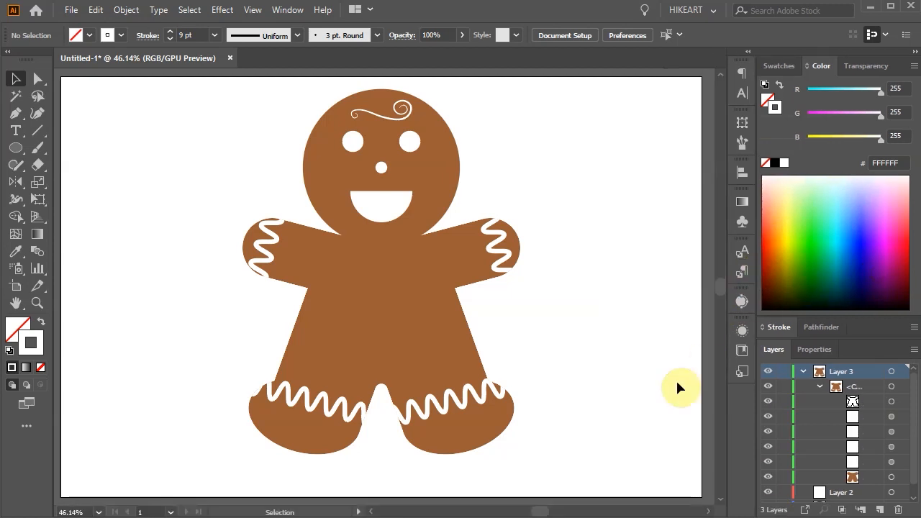
Step: Select the wavy line on each leg individually and nudge both sideways to adjust their fit across the legs
{"action": "key", "text": "a"}
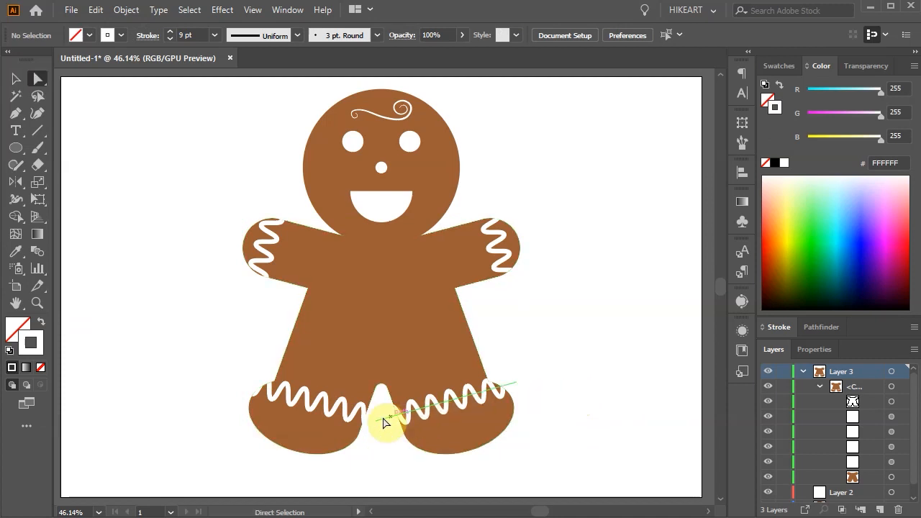
{"action": "left_click", "coordinate": [327, 409]}
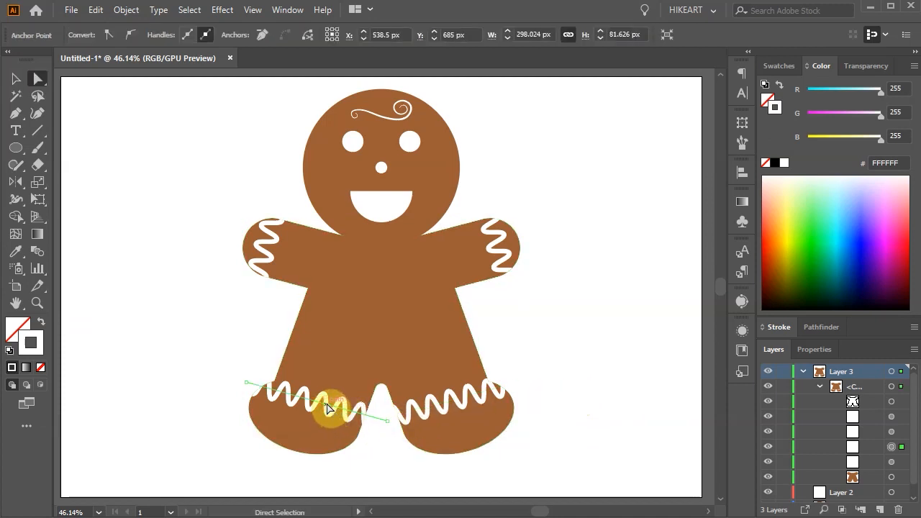
{"action": "key", "text": "Right"}
{"action": "key", "text": "Right"}
{"action": "key", "text": "Right"}
{"action": "key", "text": "Right"}
{"action": "key", "text": "Right"}
{"action": "left_click", "coordinate": [492, 390]}
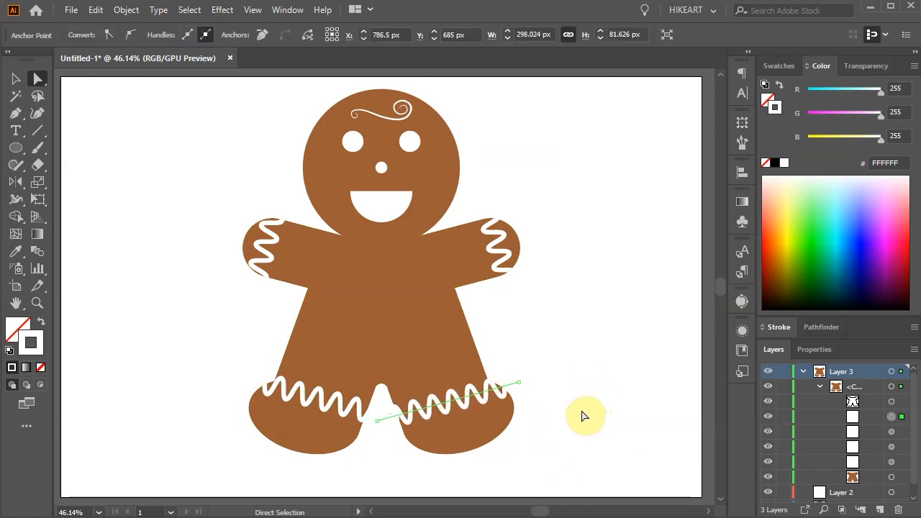
{"action": "left_click", "coordinate": [351, 409]}
{"action": "left_click", "coordinate": [575, 397]}
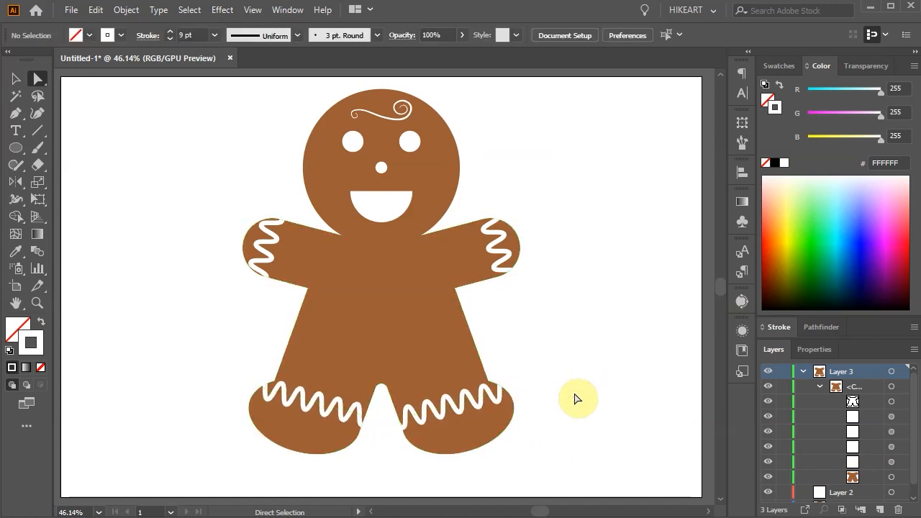
Step: Draw a circle with white fill and no stroke on the lower belly, centred vertically in line with the nose
{"action": "left_click", "coordinate": [802, 370]}
{"action": "key", "text": "l"}
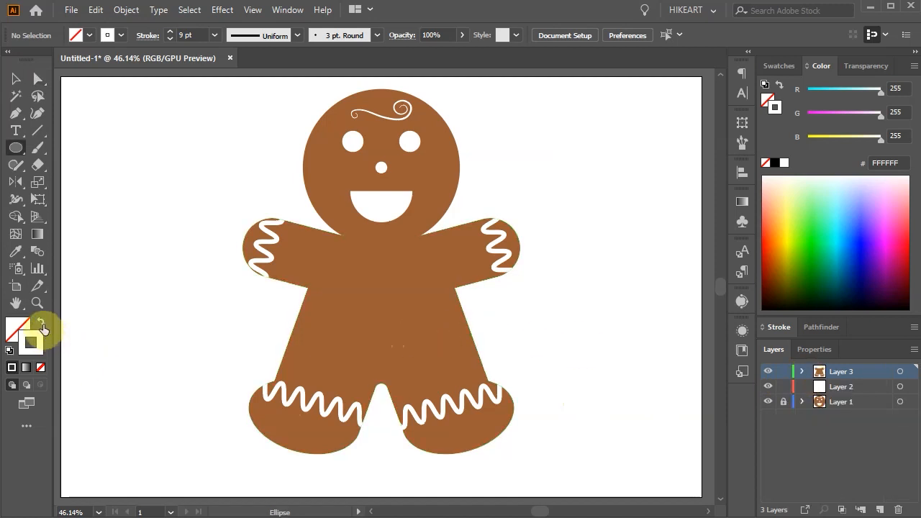
{"action": "left_click", "coordinate": [42, 324]}
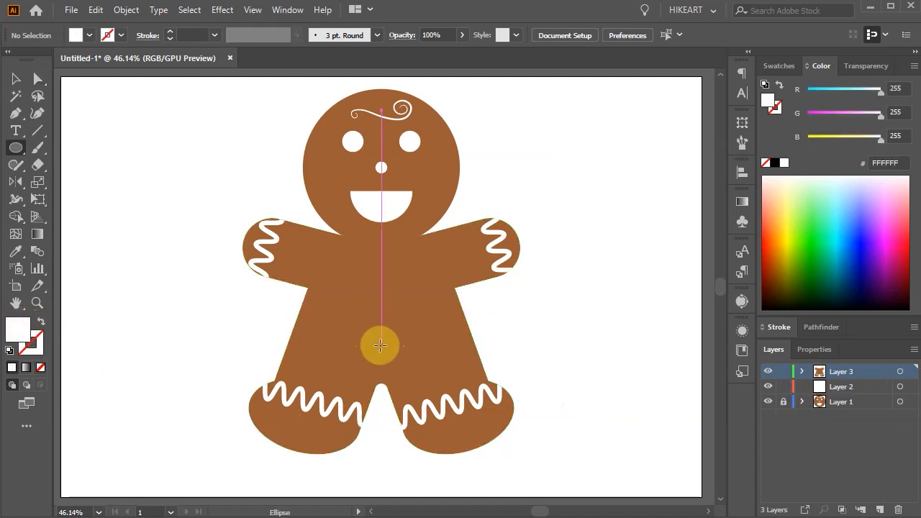
{"action": "left_click_drag", "start_coordinate": [381, 340], "coordinate": [398, 358]}
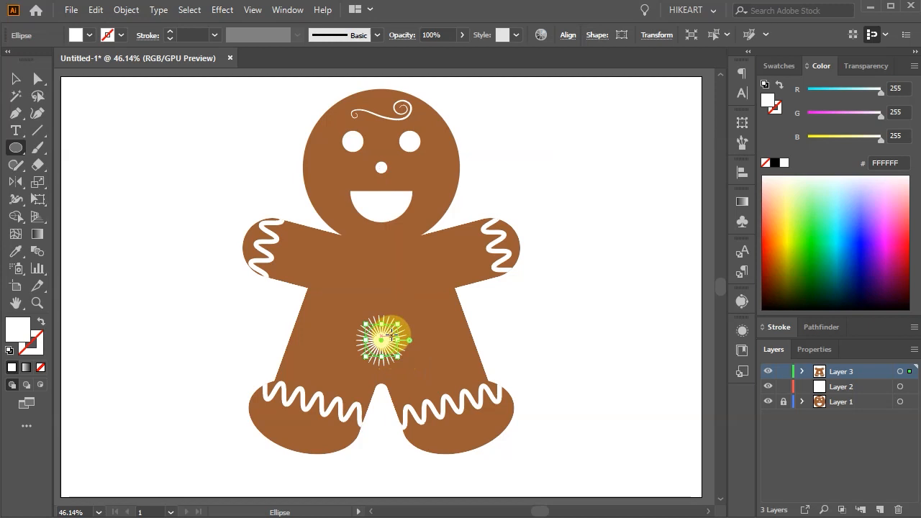
Step: Clear the belly circle's appearance to remove its Zig Zag effect and fill it with white
{"action": "left_click", "coordinate": [741, 329]}
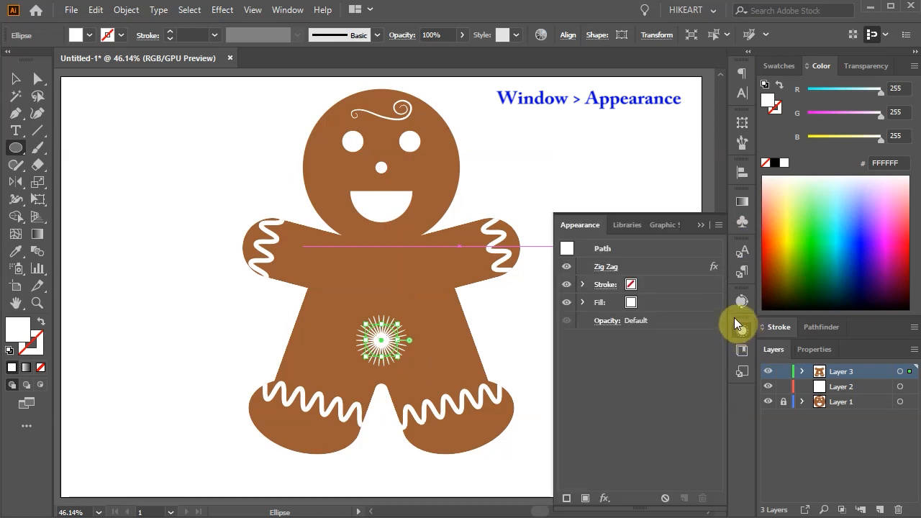
{"action": "left_click", "coordinate": [666, 498]}
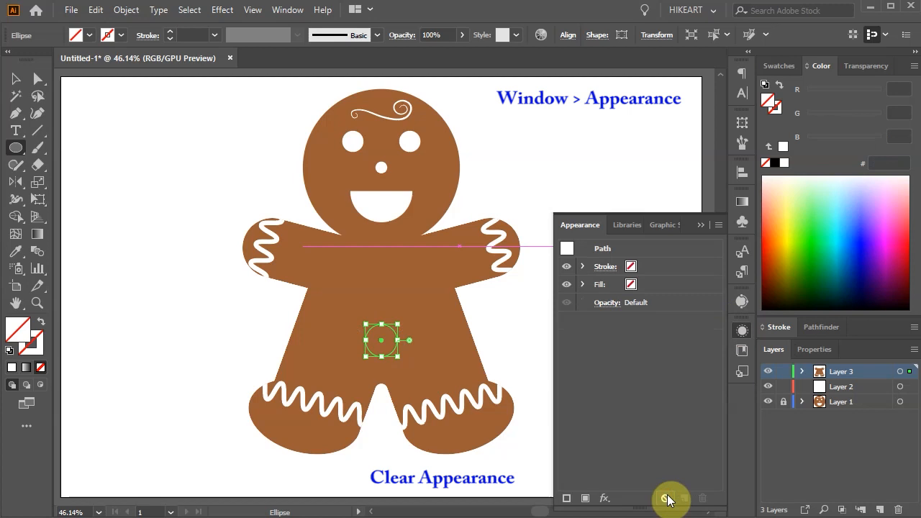
{"action": "left_click", "coordinate": [701, 224]}
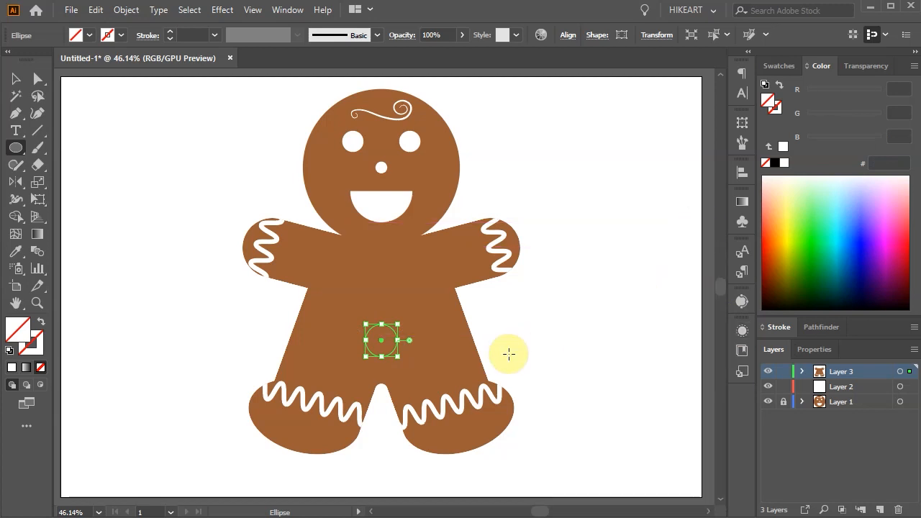
{"action": "left_click", "coordinate": [784, 163]}
Step: Place a copy of the white button circle directly above the first one on the belly
{"action": "key", "text": "v"}
{"action": "left_click_drag", "start_coordinate": [381, 337], "coordinate": [391, 303]}
{"action": "left_click", "coordinate": [593, 314]}
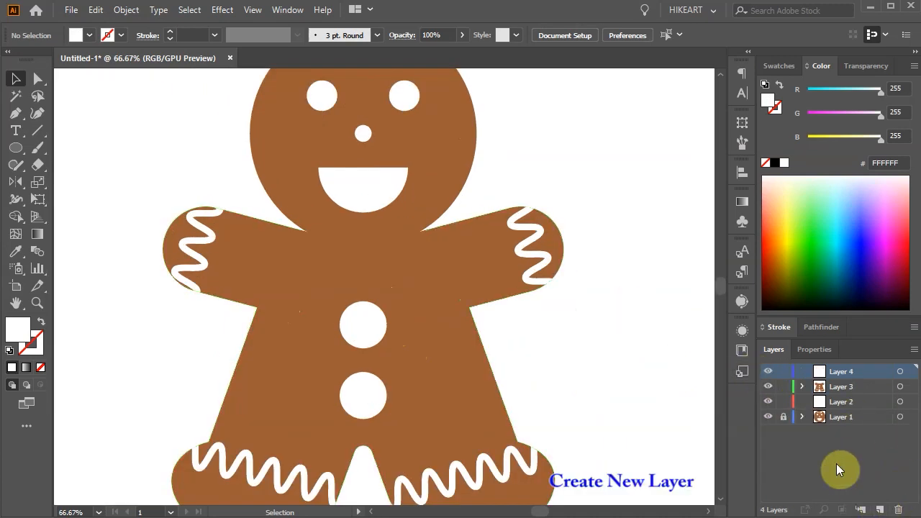
Step: Lock Layer 3 and Layer 2 and set no fill with the saved darker blue swatch as stroke colour
{"action": "left_click_drag", "start_coordinate": [784, 391], "coordinate": [783, 401]}
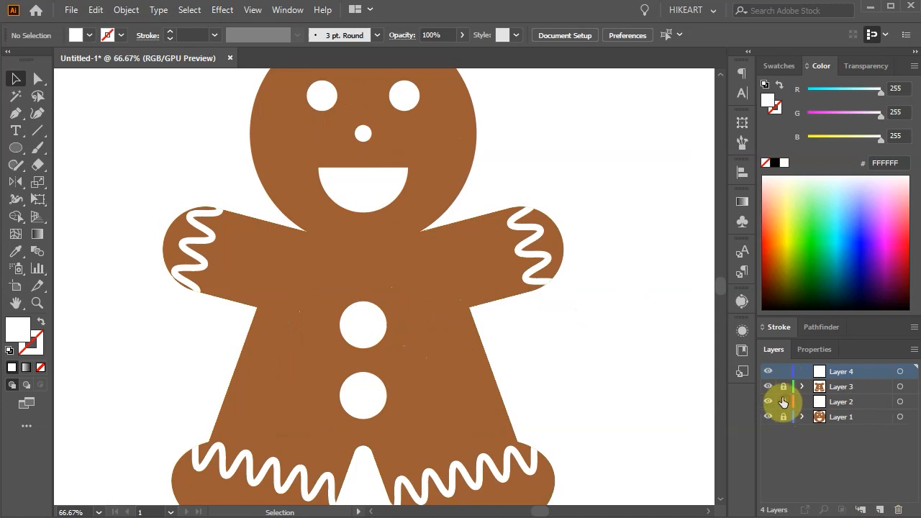
{"action": "left_click", "coordinate": [41, 323]}
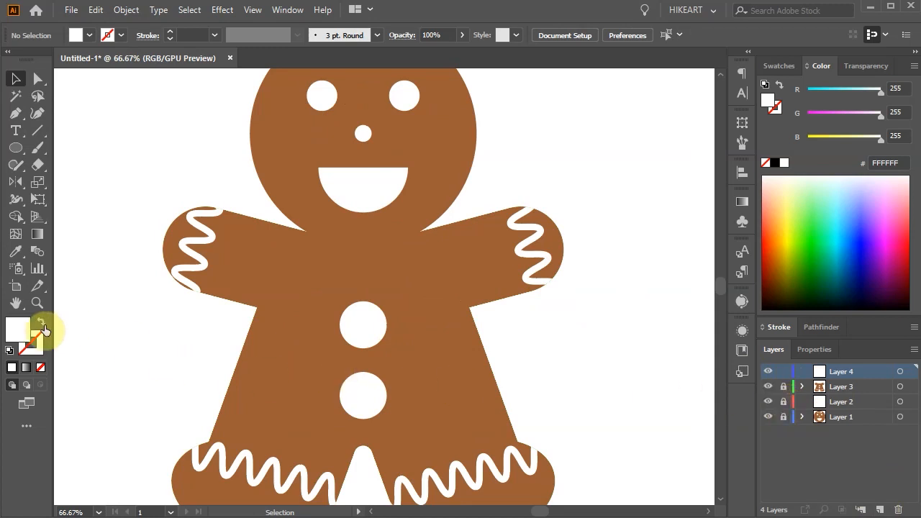
{"action": "left_click", "coordinate": [43, 347]}
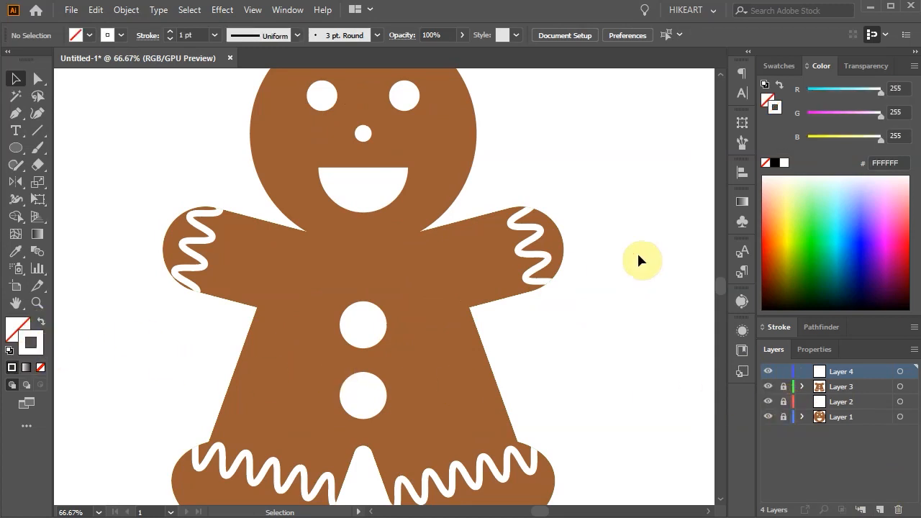
{"action": "left_click", "coordinate": [785, 66]}
{"action": "left_click", "coordinate": [797, 177]}
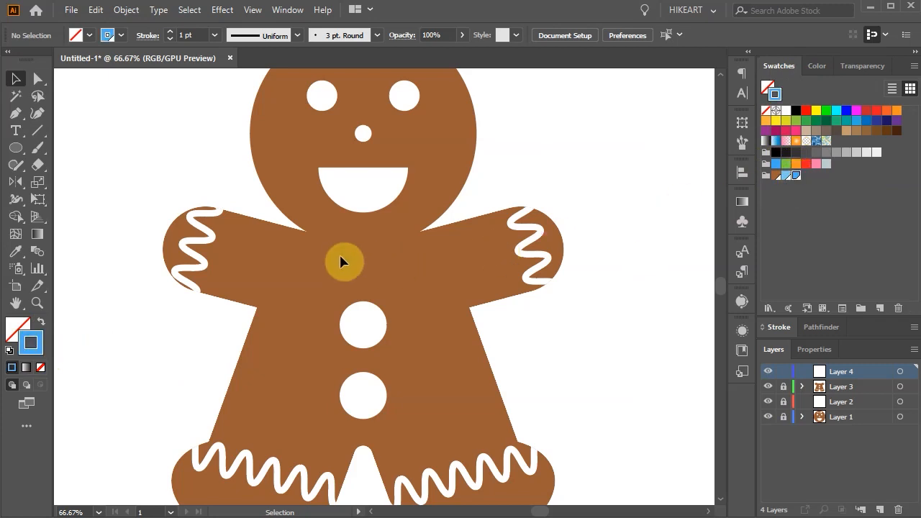
Step: Start a bow outline below the chin with the Curvature tool, tracing its left loop to a corner point near the centre
{"action": "left_click", "coordinate": [38, 113]}
{"action": "key", "text": "shift+grave"}
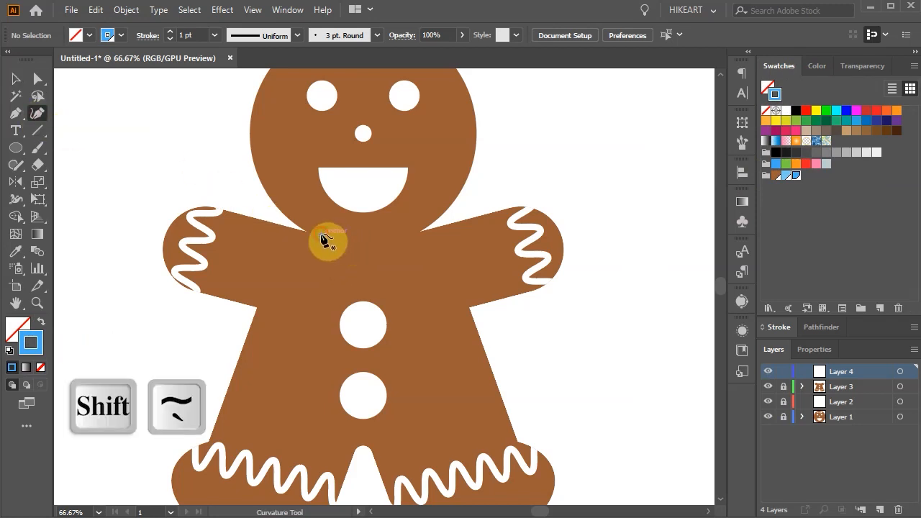
{"action": "left_click", "coordinate": [321, 236]}
{"action": "left_click", "coordinate": [296, 227]}
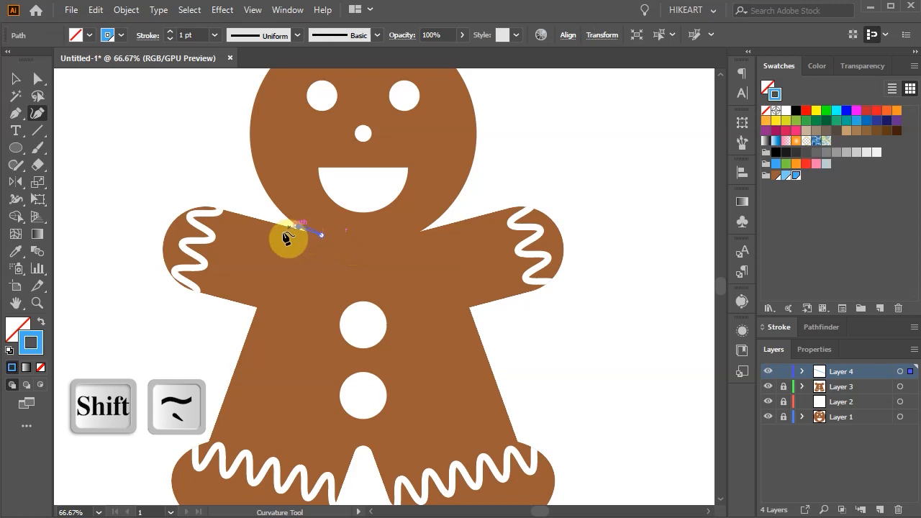
{"action": "left_click", "coordinate": [285, 234]}
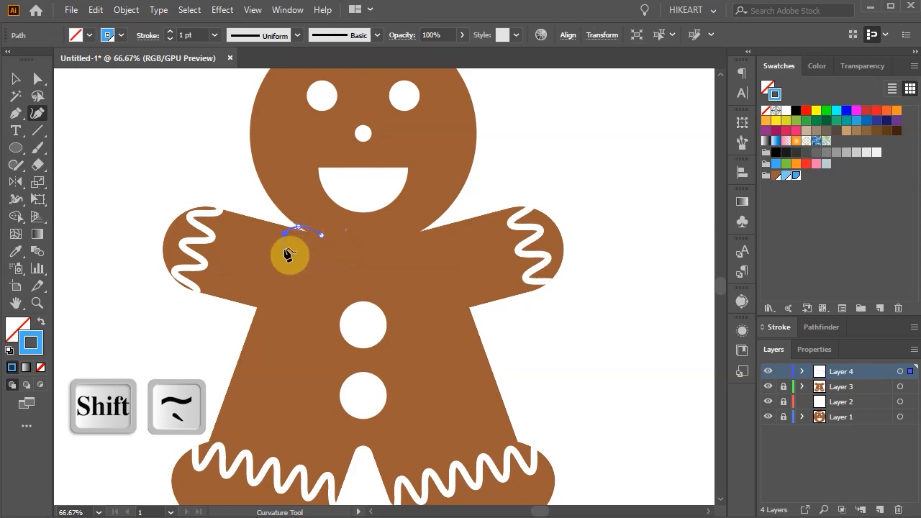
{"action": "left_click", "coordinate": [283, 260]}
{"action": "left_click", "coordinate": [294, 273]}
{"action": "double_click", "coordinate": [324, 270]}
Step: Continue the bow outline with a long forked tail running down the left side of the belly
{"action": "left_click", "coordinate": [293, 313]}
{"action": "left_click", "coordinate": [270, 319]}
{"action": "left_click", "coordinate": [259, 354]}
{"action": "double_click", "coordinate": [274, 371]}
{"action": "double_click", "coordinate": [292, 346]}
{"action": "left_click", "coordinate": [320, 341]}
Step: Add a short forked tail and the right loop to the bow outline and close the path at its starting point
{"action": "left_click", "coordinate": [362, 282]}
{"action": "left_click", "coordinate": [390, 312]}
{"action": "left_click", "coordinate": [397, 290]}
{"action": "left_click", "coordinate": [428, 302]}
{"action": "double_click", "coordinate": [408, 269]}
{"action": "left_click", "coordinate": [434, 268]}
{"action": "left_click", "coordinate": [449, 236]}
{"action": "left_click", "coordinate": [377, 235]}
{"action": "left_click", "coordinate": [322, 235]}
Step: Reposition anchor points on the bow's left loop, long tail and the gap between the tails to smooth its shape
{"action": "left_click_drag", "start_coordinate": [285, 247], "coordinate": [281, 225]}
{"action": "left_click_drag", "start_coordinate": [283, 260], "coordinate": [276, 260]}
{"action": "left_click_drag", "start_coordinate": [276, 247], "coordinate": [272, 243]}
{"action": "left_click_drag", "start_coordinate": [293, 312], "coordinate": [306, 294]}
{"action": "left_click_drag", "start_coordinate": [270, 318], "coordinate": [283, 313]}
{"action": "left_click_drag", "start_coordinate": [259, 354], "coordinate": [269, 390]}
{"action": "left_click_drag", "start_coordinate": [363, 282], "coordinate": [368, 271]}
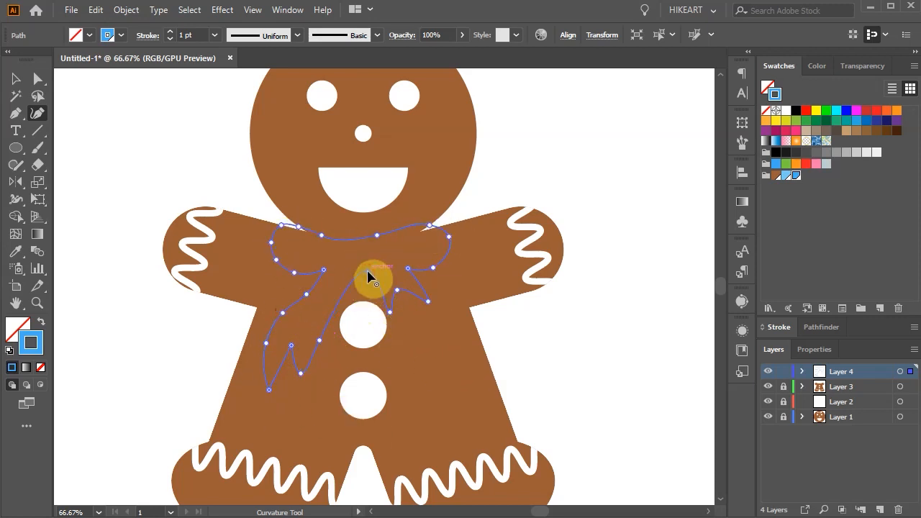
Step: Fill the bow with the saved light blue swatch
{"action": "left_click", "coordinate": [15, 328]}
{"action": "left_click", "coordinate": [786, 65]}
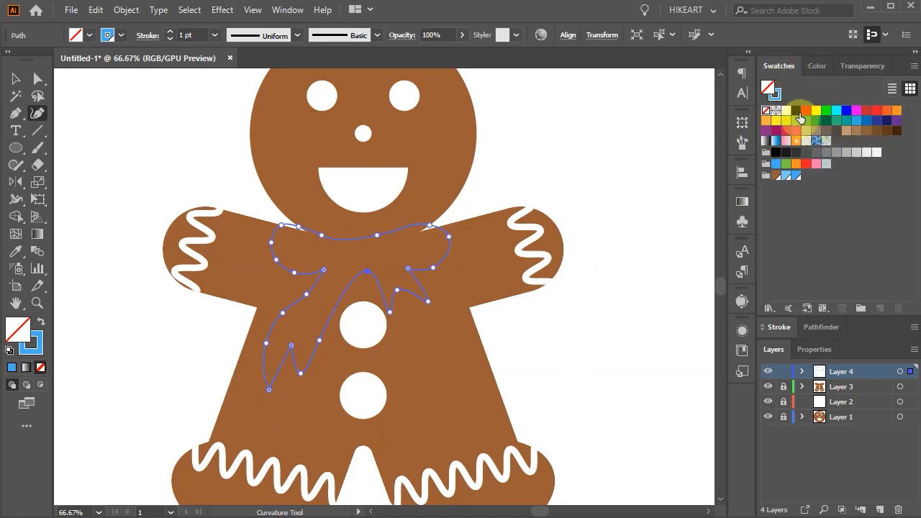
{"action": "left_click", "coordinate": [787, 178]}
{"action": "left_click", "coordinate": [473, 339], "text": "ctrl"}
Step: Set the bow's stroke weight to 3 pt and deselect it
{"action": "key", "text": "v"}
{"action": "left_click", "coordinate": [381, 255]}
{"action": "left_click", "coordinate": [33, 344]}
{"action": "left_click", "coordinate": [783, 328]}
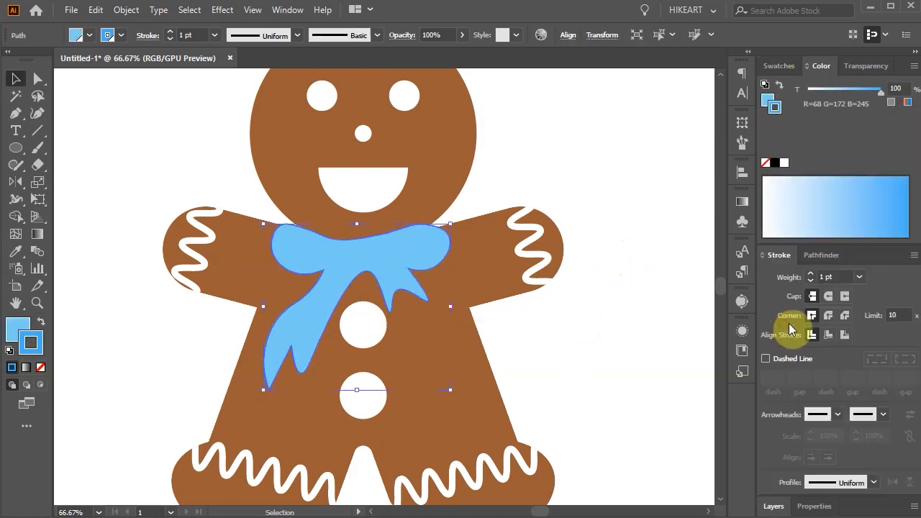
{"action": "left_click", "coordinate": [811, 273]}
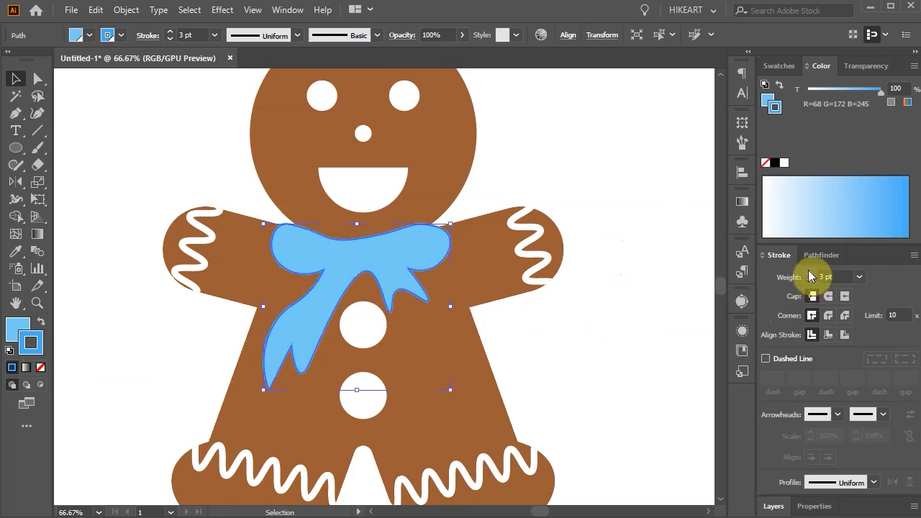
{"action": "left_click", "coordinate": [636, 290]}
Step: Draw a small circle with white fill and no stroke on the bow's left loop
{"action": "scroll", "coordinate": [387, 259], "scroll_direction": "up", "scroll_amount": 2}
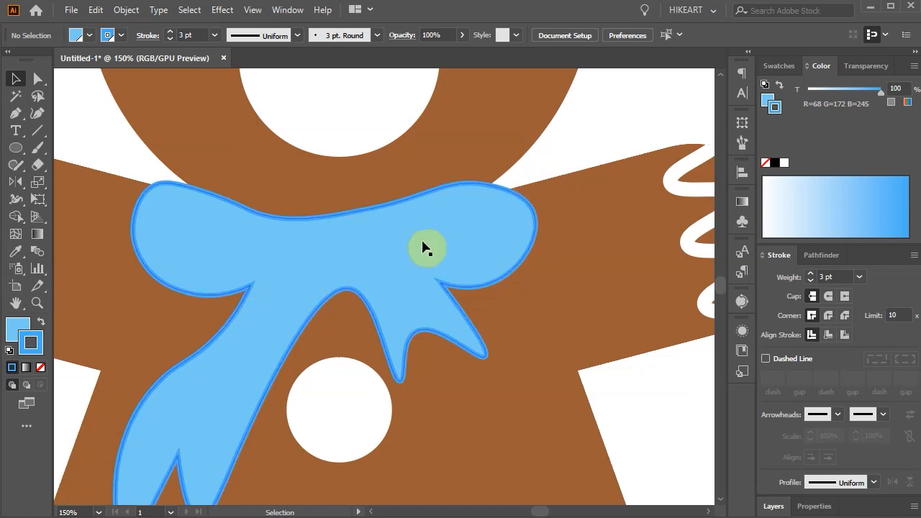
{"action": "left_click", "coordinate": [41, 367]}
{"action": "left_click", "coordinate": [17, 329]}
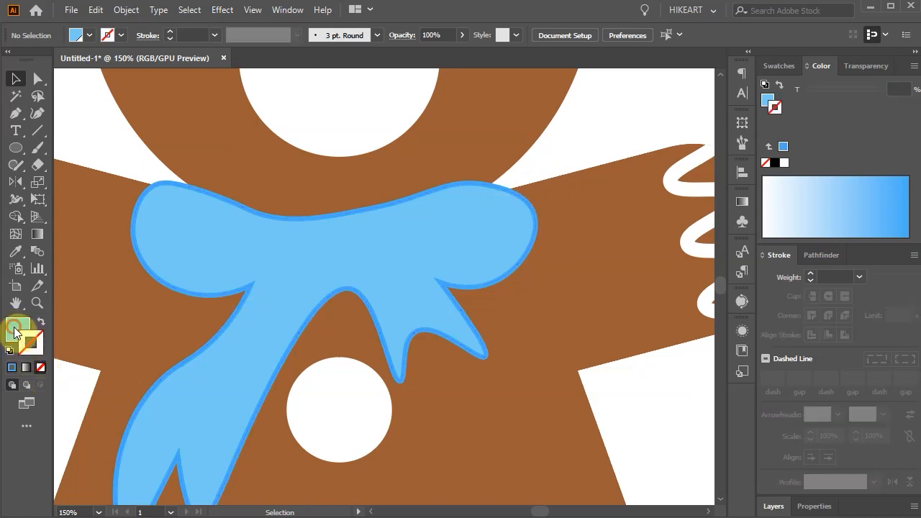
{"action": "left_click", "coordinate": [784, 163]}
{"action": "key", "text": "l"}
{"action": "left_click_drag", "start_coordinate": [170, 209], "coordinate": [196, 261]}
Step: Scatter copies of the small white dot over the loops, centre and tails of the bow
{"action": "key", "text": "v"}
{"action": "left_click_drag", "start_coordinate": [196, 260], "coordinate": [226, 226], "text": "alt"}
{"action": "left_click_drag", "start_coordinate": [226, 226], "coordinate": [253, 262], "text": "alt"}
{"action": "left_click_drag", "start_coordinate": [254, 262], "coordinate": [294, 242], "text": "alt"}
{"action": "left_click_drag", "start_coordinate": [294, 242], "coordinate": [382, 280], "text": "alt"}
{"action": "left_click_drag", "start_coordinate": [381, 280], "coordinate": [287, 314], "text": "alt"}
{"action": "left_click_drag", "start_coordinate": [287, 315], "coordinate": [251, 368], "text": "alt"}
{"action": "left_click_drag", "start_coordinate": [252, 368], "coordinate": [167, 419], "text": "alt"}
{"action": "left_click_drag", "start_coordinate": [167, 419], "coordinate": [225, 419], "text": "alt"}
{"action": "scroll", "coordinate": [226, 419], "scroll_direction": "down", "scroll_amount": 3}
{"action": "left_click_drag", "start_coordinate": [225, 367], "coordinate": [158, 403], "text": "alt"}
{"action": "left_click_drag", "start_coordinate": [158, 403], "coordinate": [202, 437], "text": "alt"}
{"action": "left_click_drag", "start_coordinate": [202, 437], "coordinate": [158, 197], "text": "alt"}
Step: Select all the white dots on the bow with the Magic Wand tool
{"action": "key", "text": "y"}
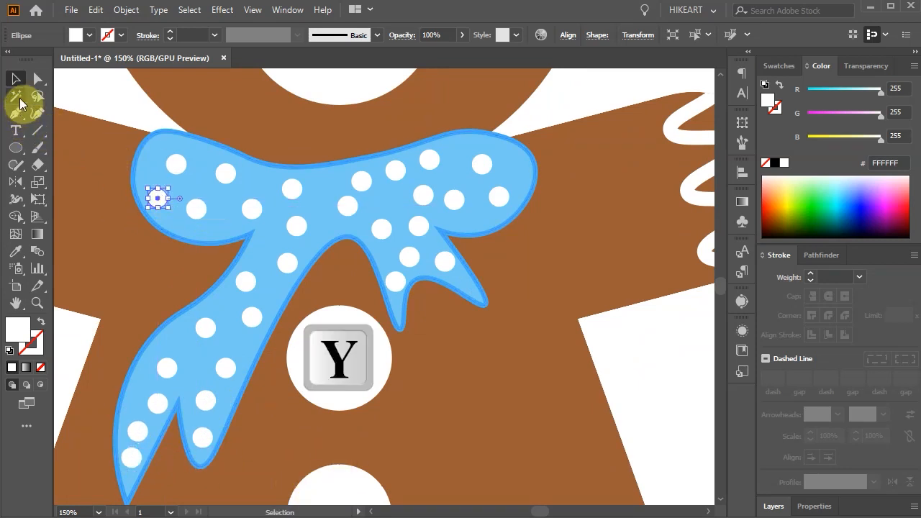
{"action": "left_click", "coordinate": [15, 96]}
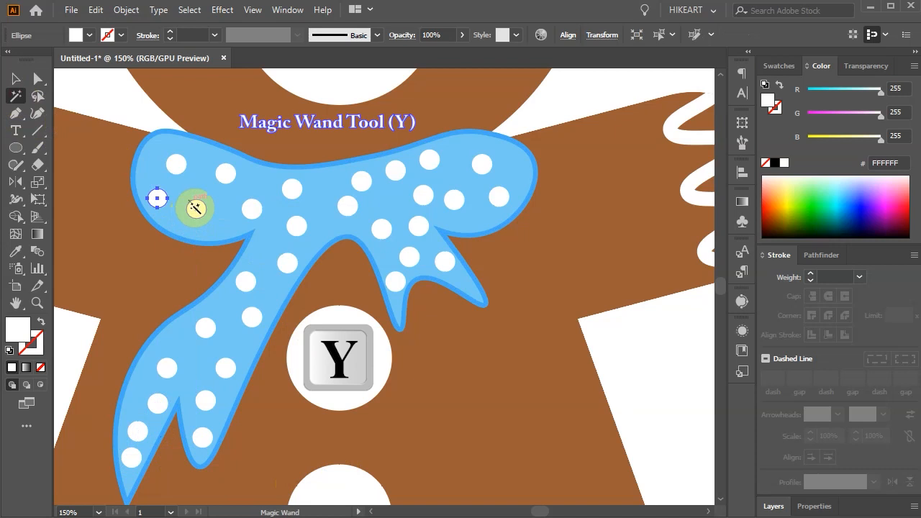
{"action": "left_click", "coordinate": [193, 207]}
{"action": "left_click", "coordinate": [189, 207], "text": "shift"}
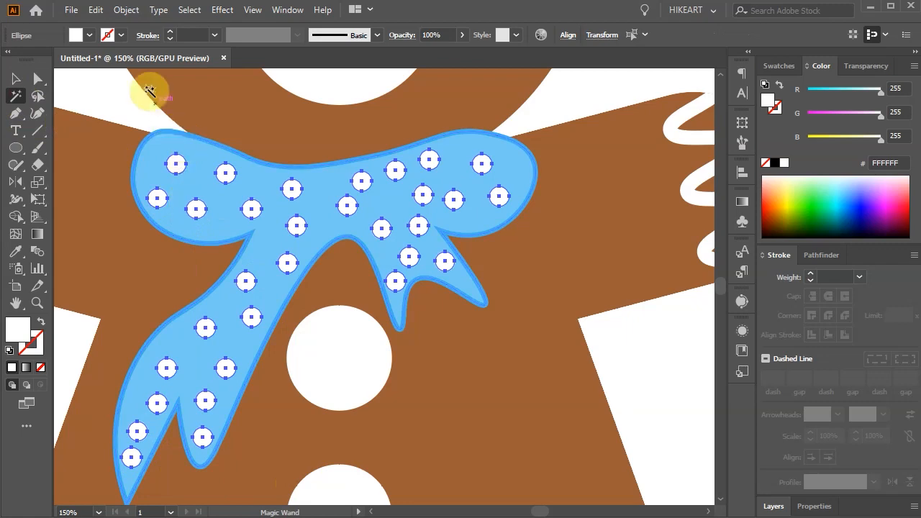
Step: Randomly resize the selected bow dots with Transform Each, using 50% horizontal and 50% vertical scale with Random enabled, and deselect them
{"action": "left_click", "coordinate": [127, 10]}
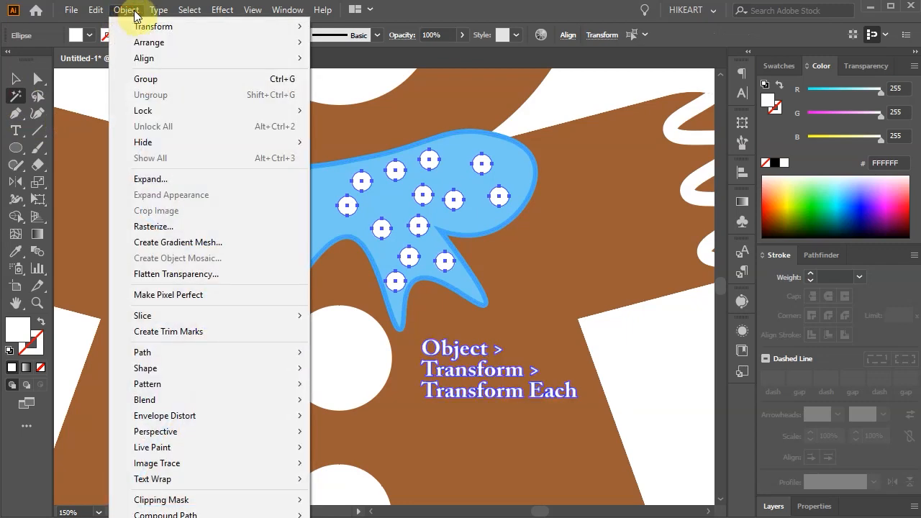
{"action": "mouse_move", "coordinate": [228, 27]}
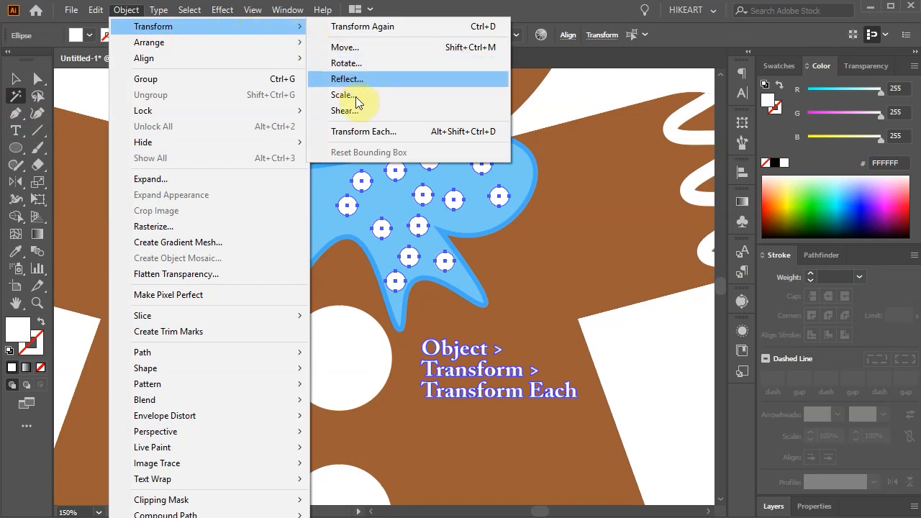
{"action": "left_click", "coordinate": [376, 132]}
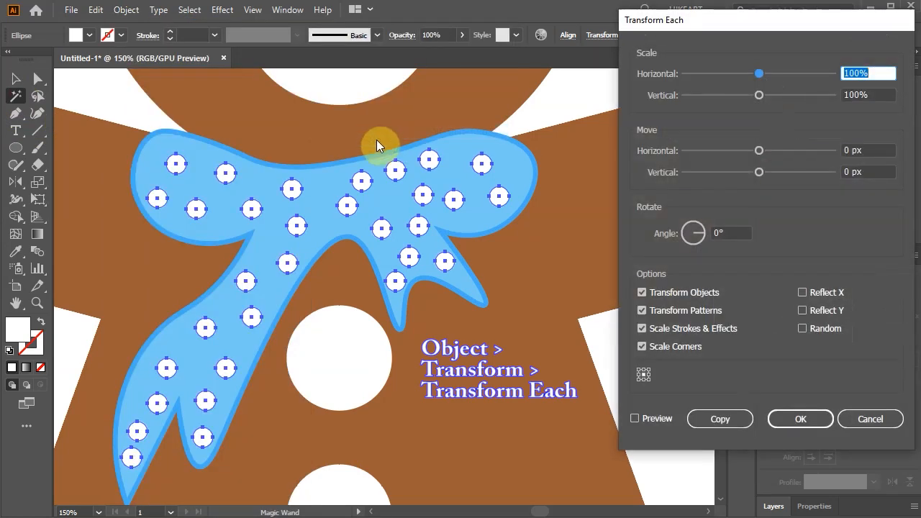
{"action": "type", "text": "50"}
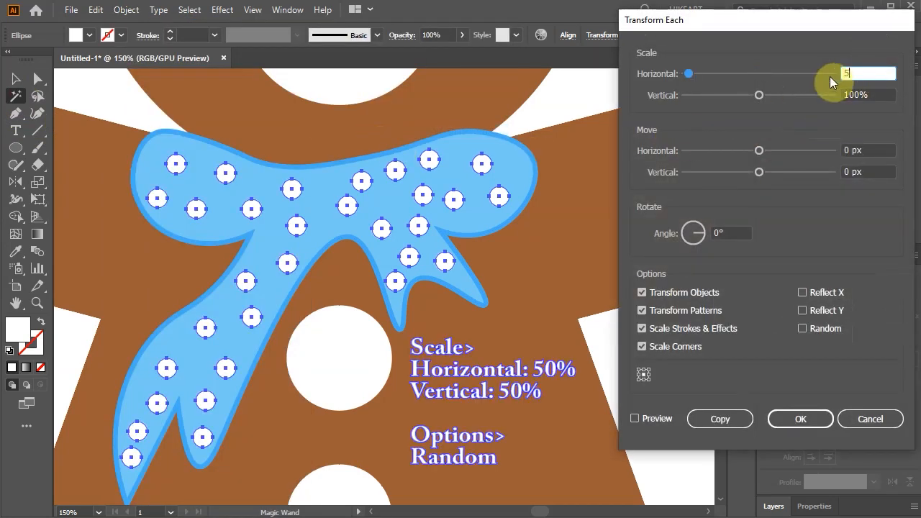
{"action": "left_click", "coordinate": [850, 94]}
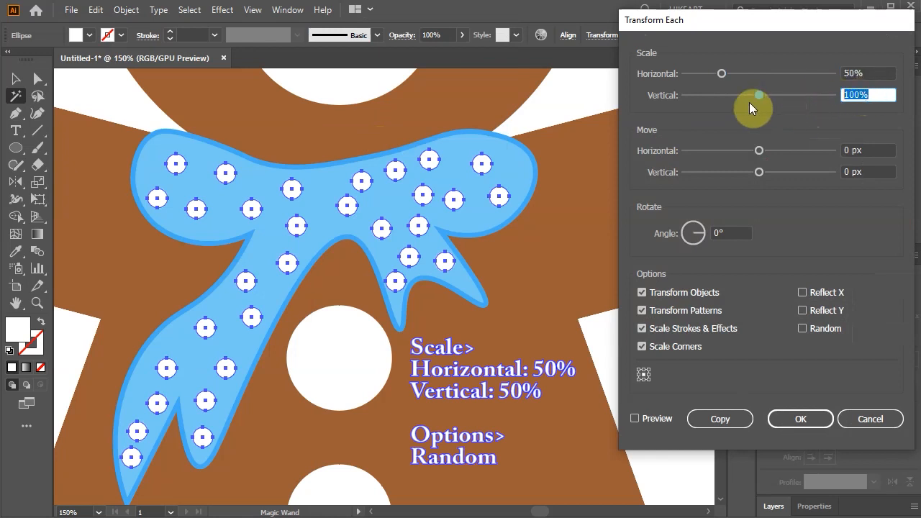
{"action": "type", "text": "50"}
{"action": "left_click", "coordinate": [804, 329]}
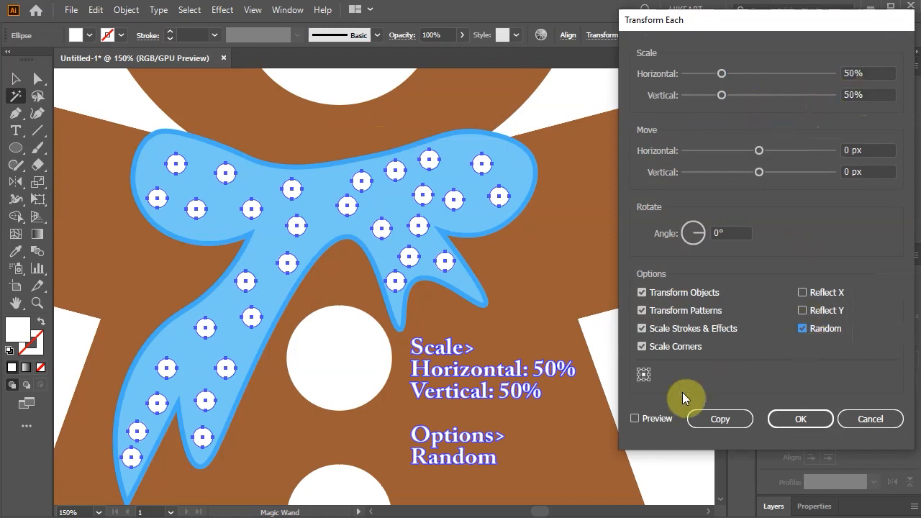
{"action": "left_click", "coordinate": [635, 418]}
{"action": "left_click", "coordinate": [790, 421]}
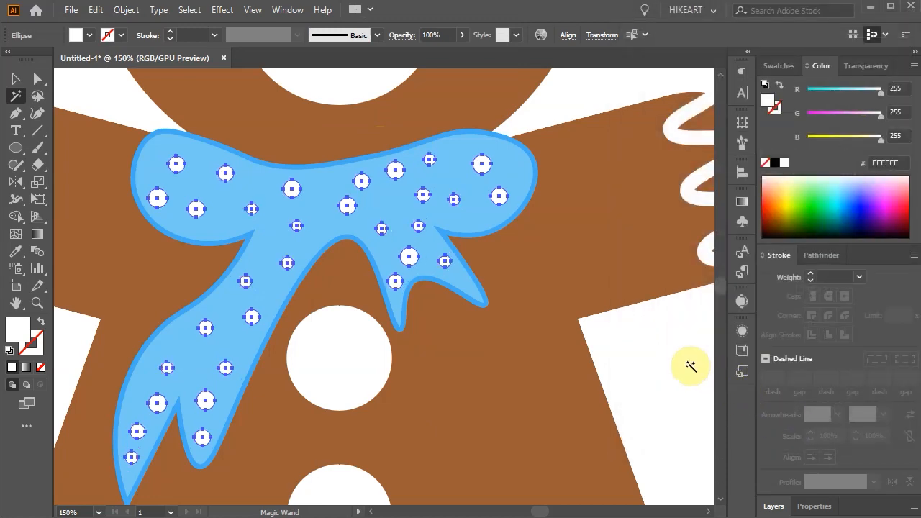
{"action": "key", "text": "v"}
{"action": "left_click", "coordinate": [686, 364]}
{"action": "key", "text": "ctrl+0"}
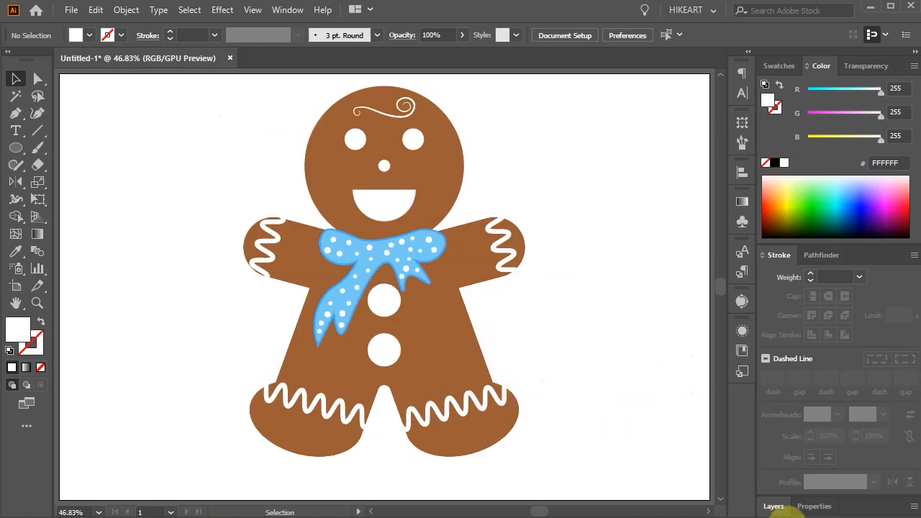
Step: Unlock Layer 3, Layer 2 and Layer 1 so the whole gingerbread man can be selected
{"action": "left_click", "coordinate": [780, 506]}
{"action": "left_click", "coordinate": [783, 386]}
{"action": "left_click_drag", "start_coordinate": [784, 389], "coordinate": [783, 416]}
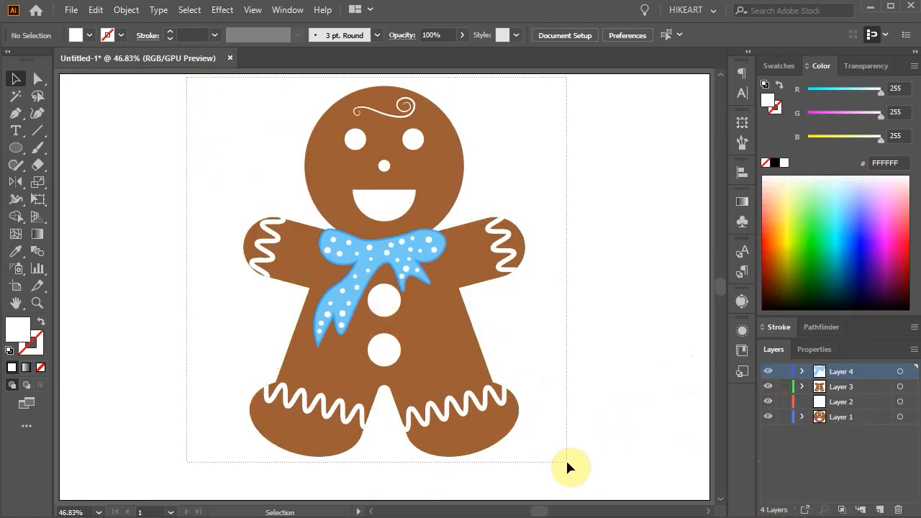
Step: Duplicate the whole gingerbread man beside the original, scale the pair up to fill the artboard, and deselect everything
{"action": "key", "text": "ctrl+a"}
{"action": "left_click_drag", "start_coordinate": [462, 370], "coordinate": [559, 391]}
{"action": "key", "text": "ctrl+a"}
{"action": "left_click_drag", "start_coordinate": [654, 457], "coordinate": [698, 486]}
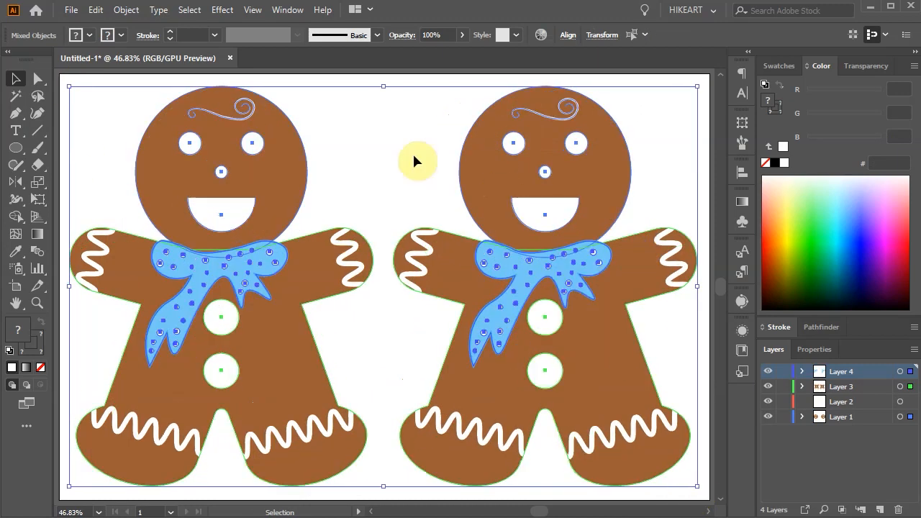
{"action": "key", "text": "ctrl+shift+a"}
Step: Replace the smile on the right gingerbread man with a small circle centred below the nose
{"action": "left_click", "coordinate": [541, 216]}
{"action": "key", "text": "Delete"}
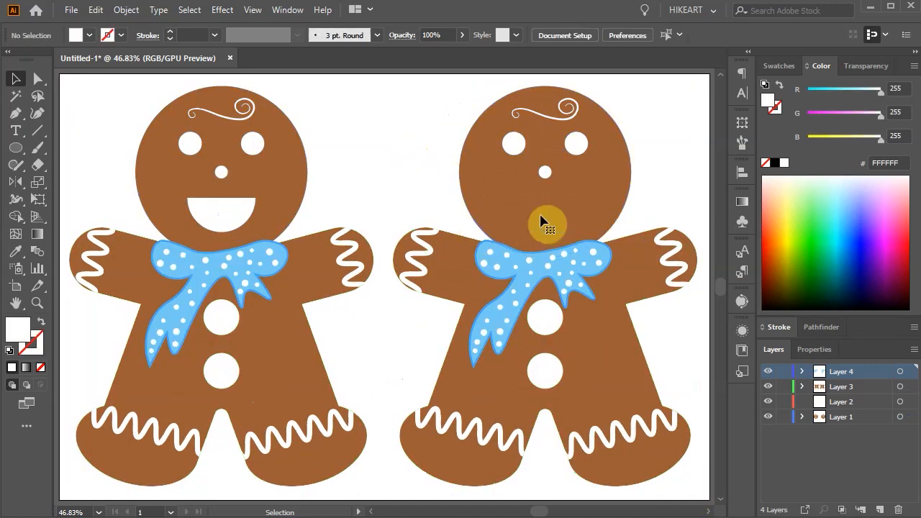
{"action": "key", "text": "l"}
{"action": "left_click_drag", "start_coordinate": [545, 210], "coordinate": [564, 227]}
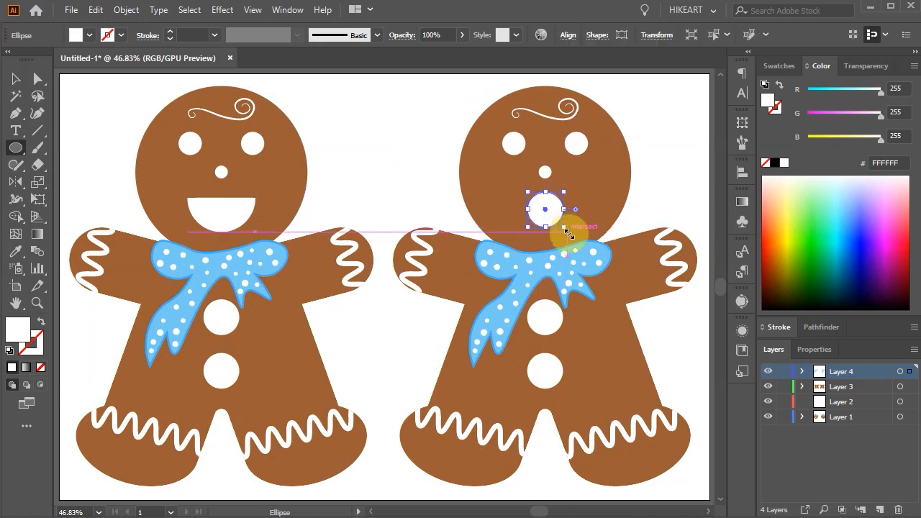
Step: Give the circular mouth a thicker white stroke with no fill, and deselect it
{"action": "left_click", "coordinate": [41, 321]}
{"action": "left_click", "coordinate": [774, 327]}
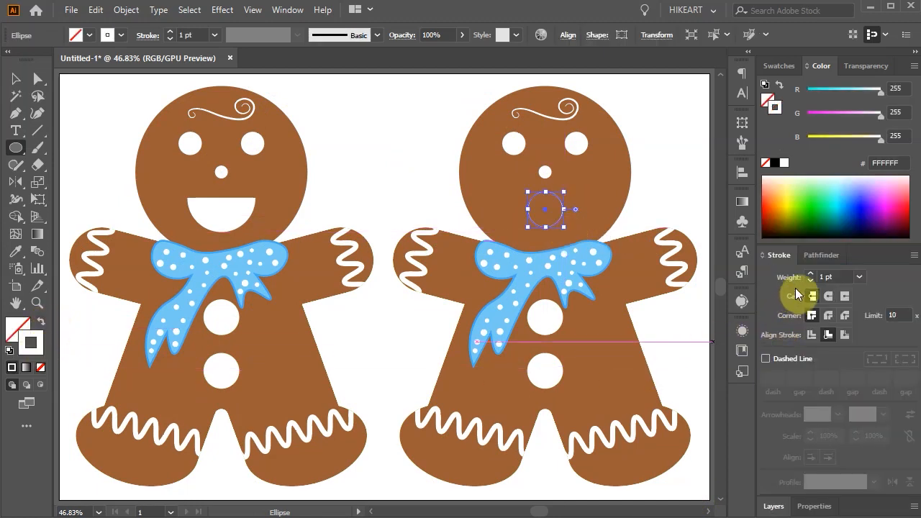
{"action": "left_click", "coordinate": [810, 274]}
{"action": "left_click", "coordinate": [810, 274]}
{"action": "key", "text": "v"}
{"action": "left_click", "coordinate": [684, 193]}
Step: Recolour the right gingerbread man's bow with the magenta swatch for both stroke and fill
{"action": "left_click", "coordinate": [553, 270]}
{"action": "key", "text": "x"}
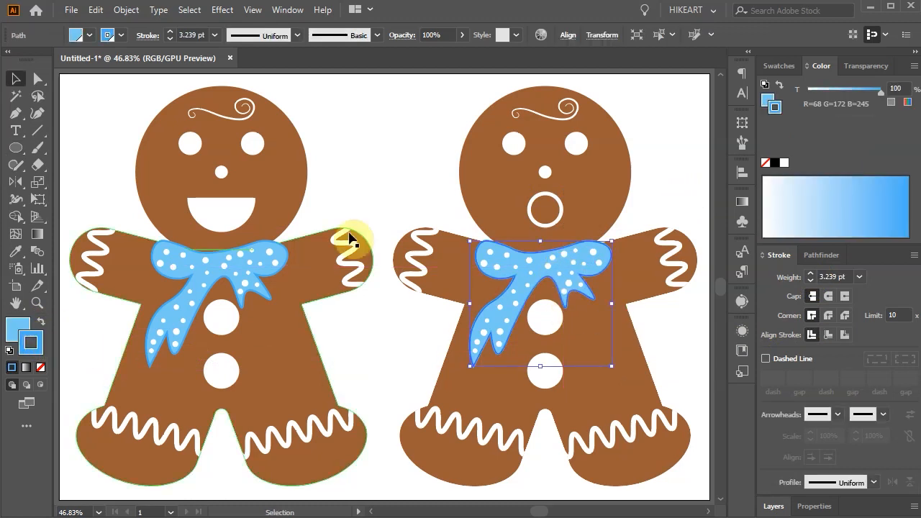
{"action": "left_click", "coordinate": [779, 66]}
{"action": "left_click", "coordinate": [857, 110]}
{"action": "left_click_drag", "start_coordinate": [39, 342], "coordinate": [19, 327]}
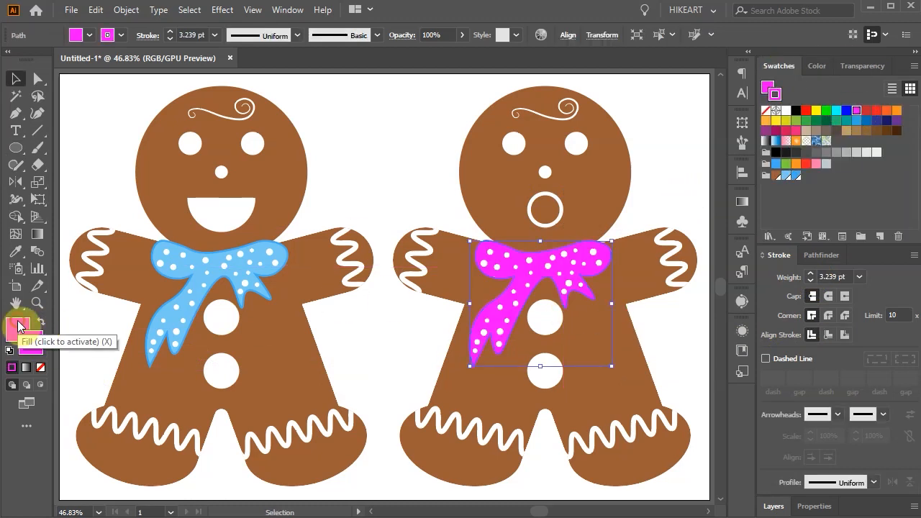
Step: Lighten the right bow's fill to pink FF81FF, keeping the magenta stroke, and deselect it
{"action": "left_click", "coordinate": [20, 328]}
{"action": "left_click", "coordinate": [844, 112]}
{"action": "left_click", "coordinate": [705, 123], "text": "ctrl"}
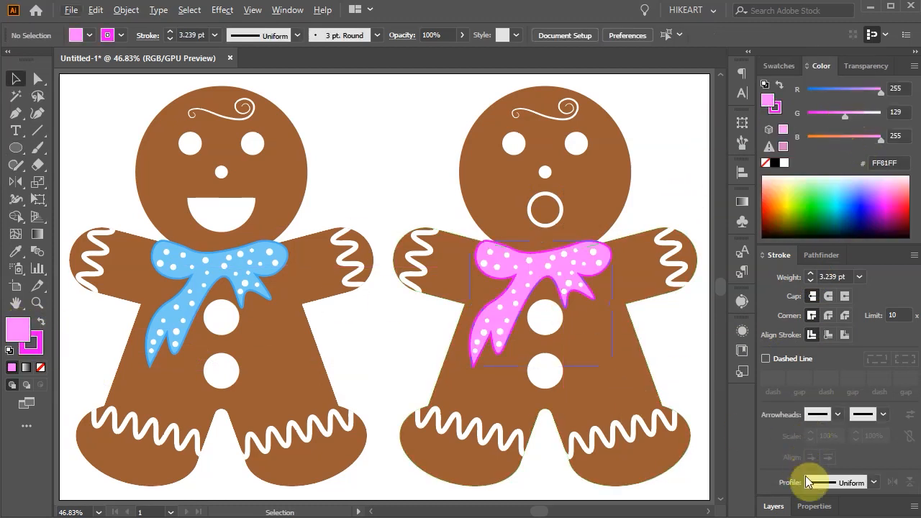